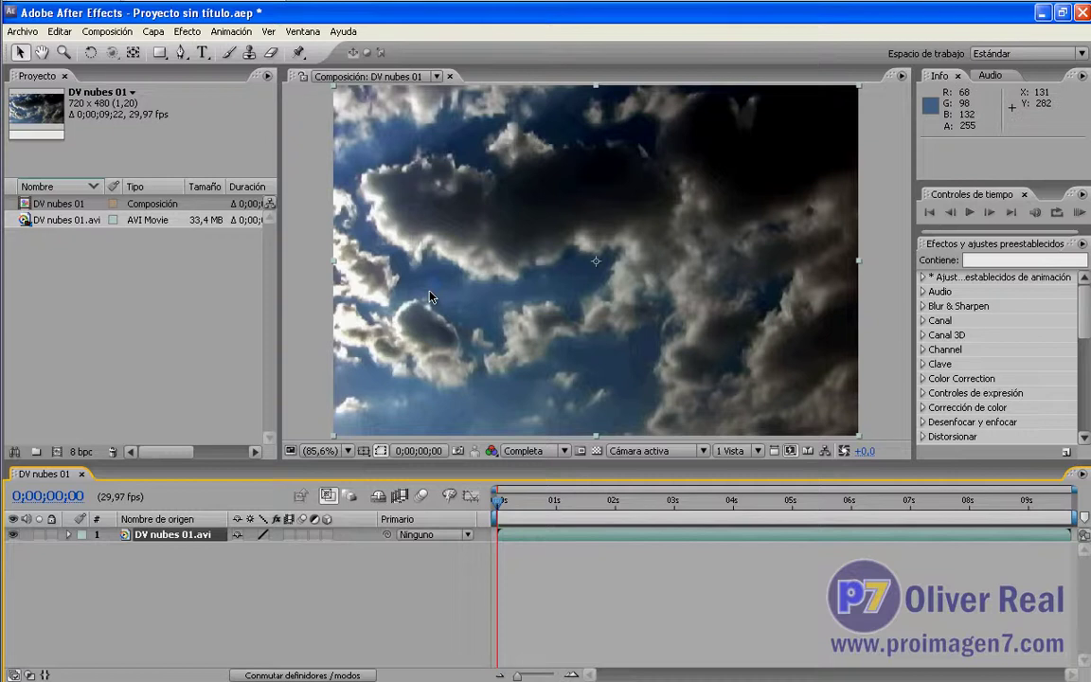
# Apply the Texto > Código de tiempo effect to the DV nubes 01.avi layer
pyautogui.click(176, 537)
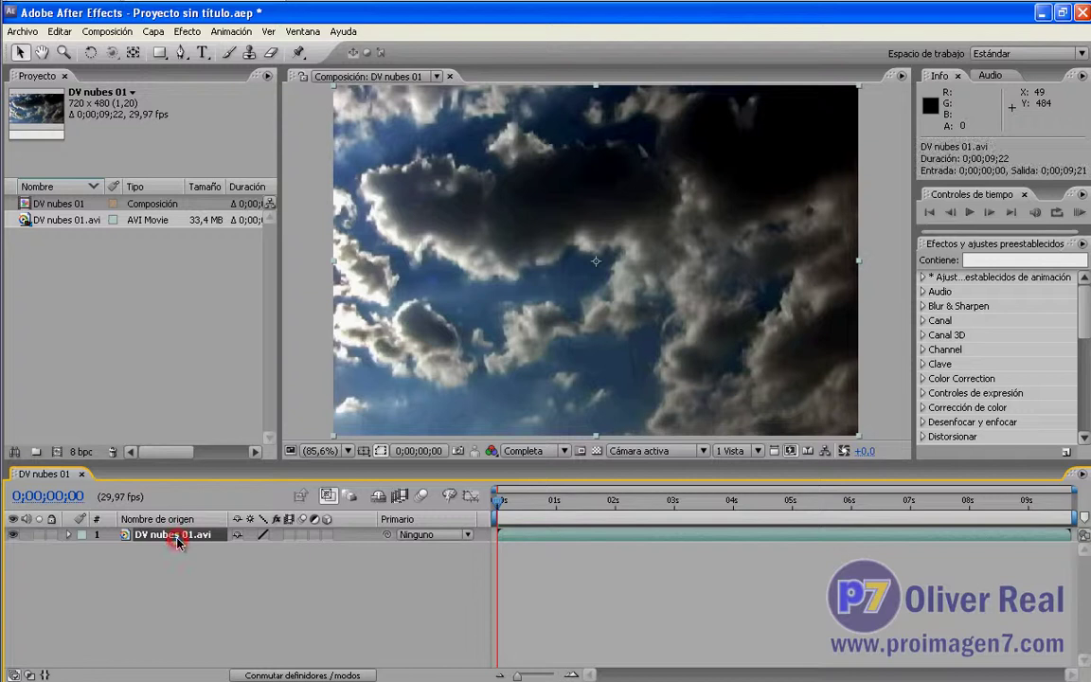
pyautogui.click(188, 36)
pyautogui.moveTo(256, 485)
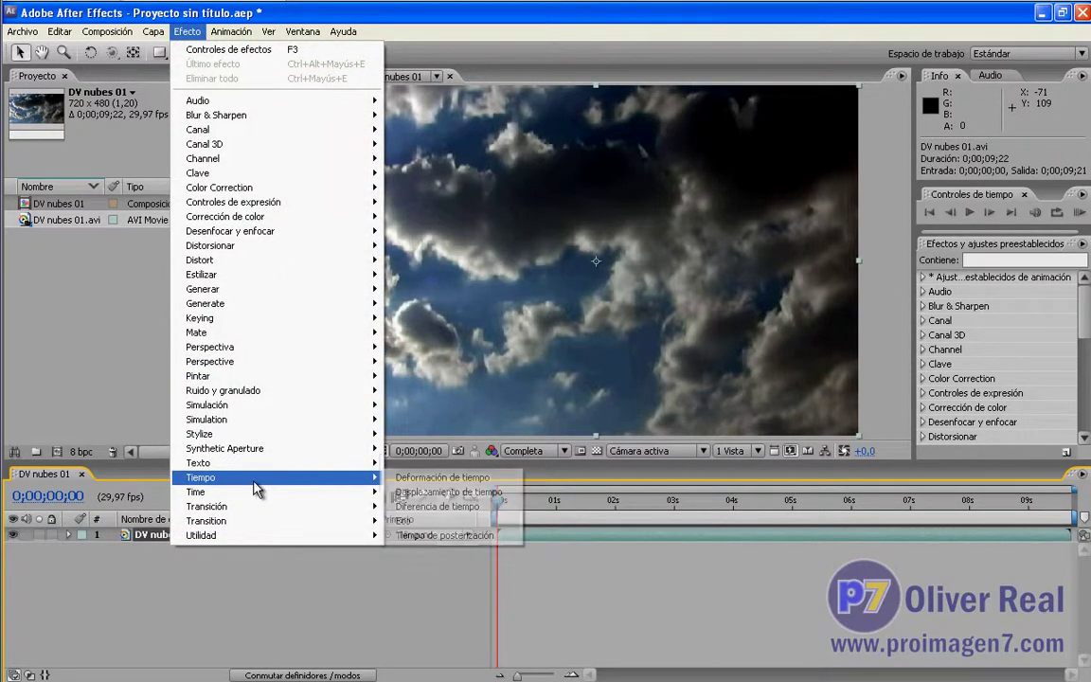
pyautogui.moveTo(270, 463)
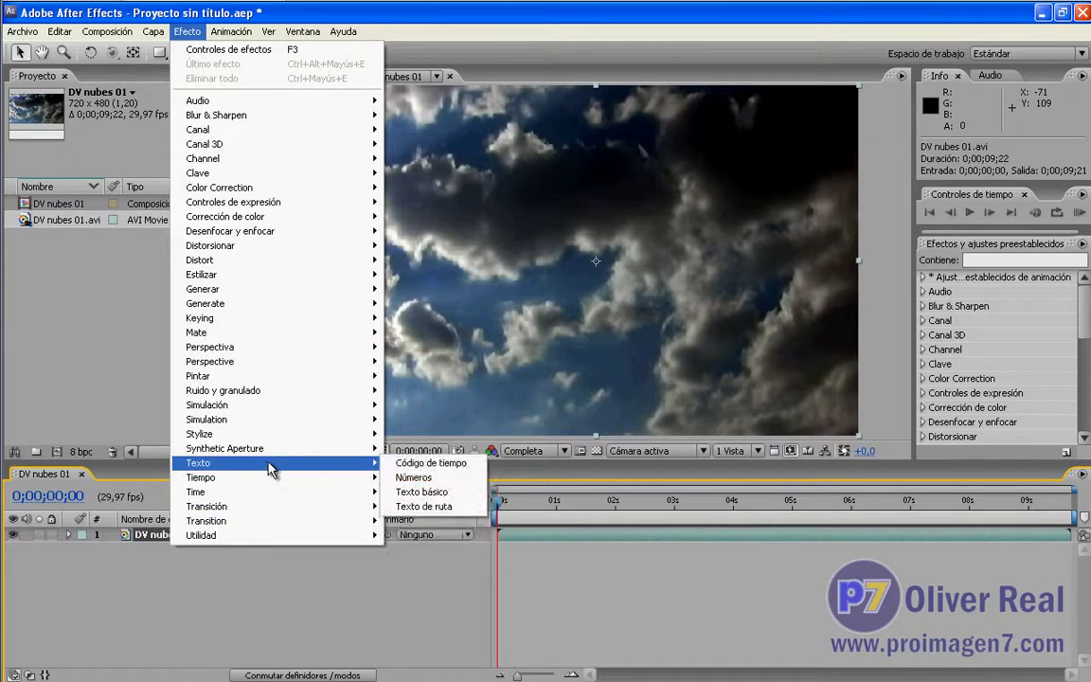
pyautogui.click(459, 466)
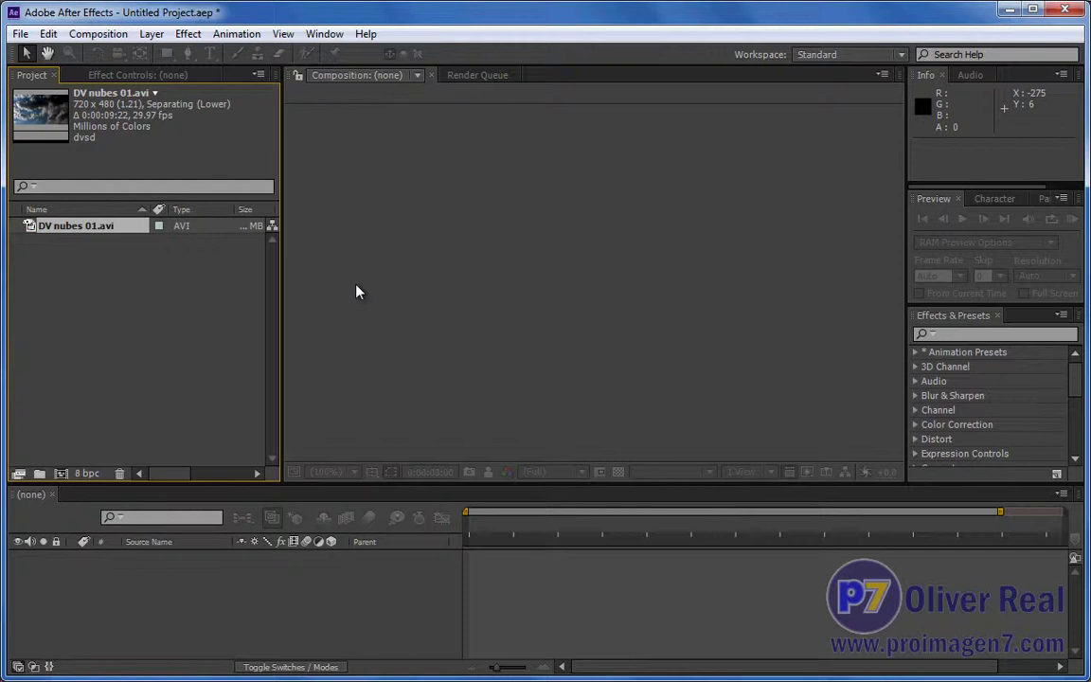
# Make a DV nubes 01 composition from the cloud clip and dismiss the renderer alert
pyautogui.moveTo(49, 227); pyautogui.dragTo(60, 473)
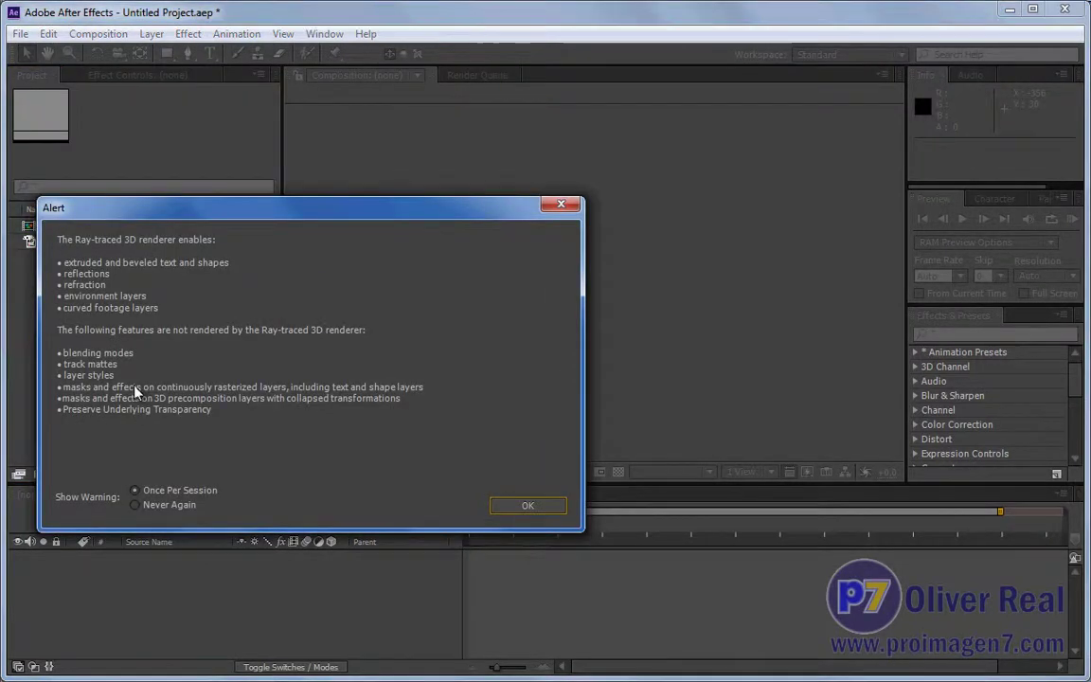
pyautogui.click(511, 503)
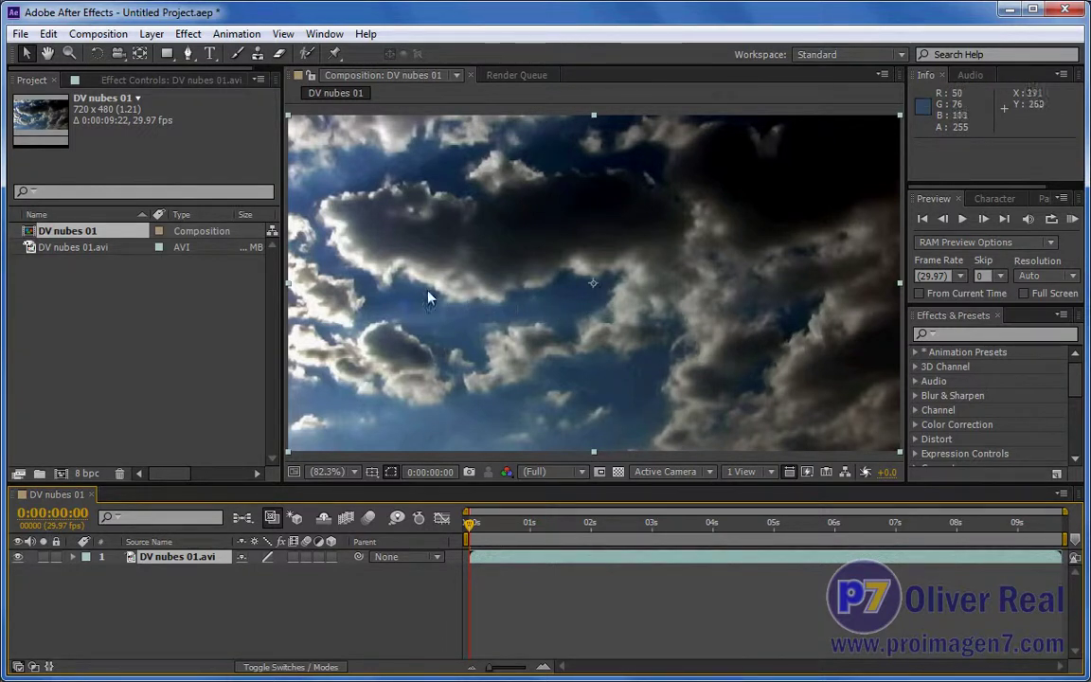
# Apply the Timecode effect to the clouds layer
pyautogui.click(194, 35)
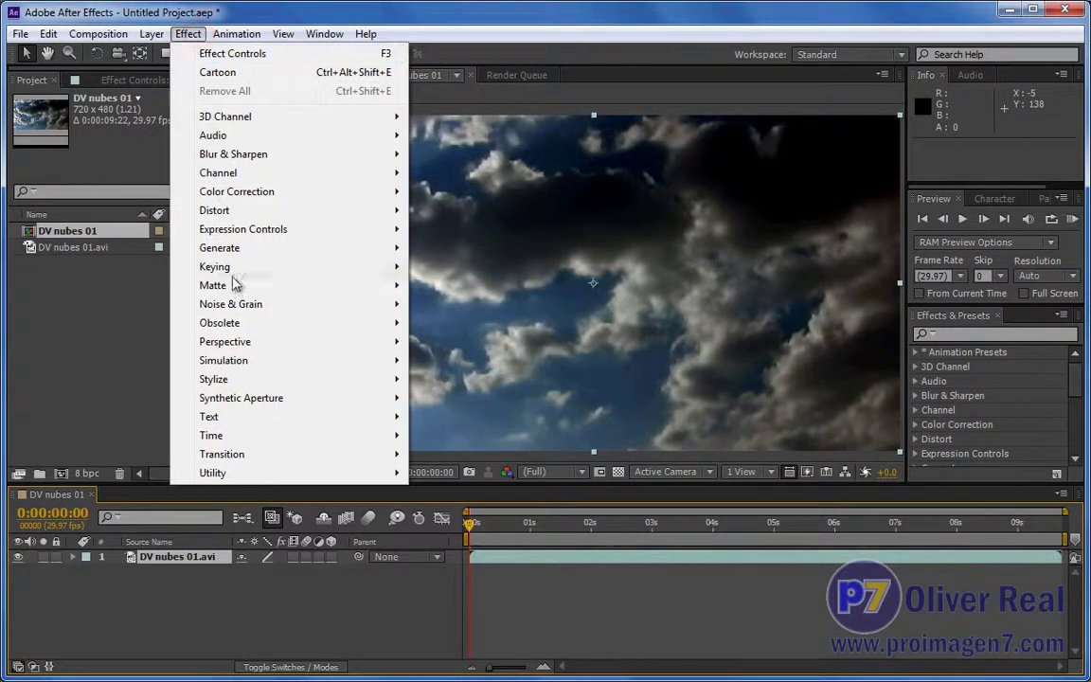
pyautogui.moveTo(244, 418)
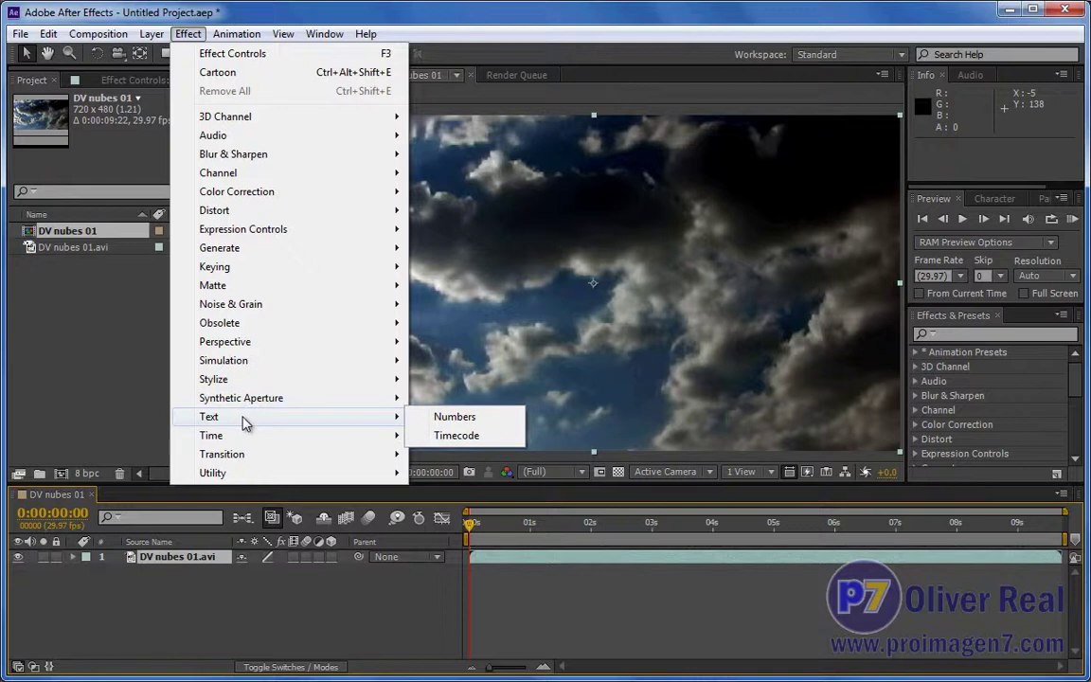
pyautogui.click(458, 436)
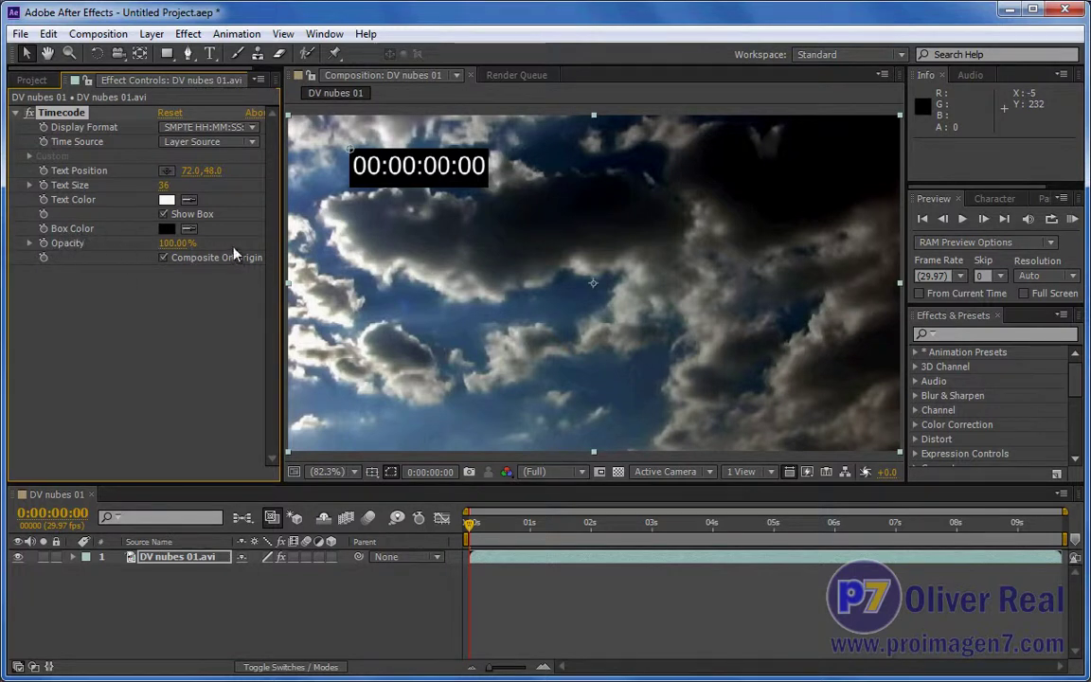
# Set the timecode box colour to bright red, hide the box, and lower opacity to 1%
pyautogui.click(164, 214)
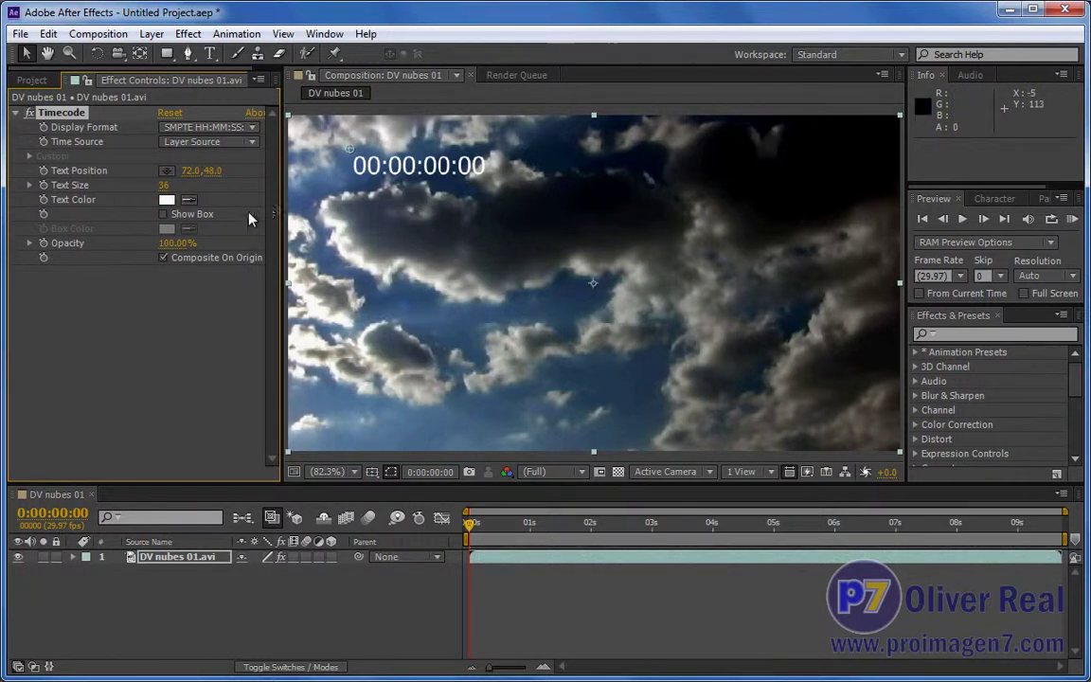
pyautogui.click(164, 214)
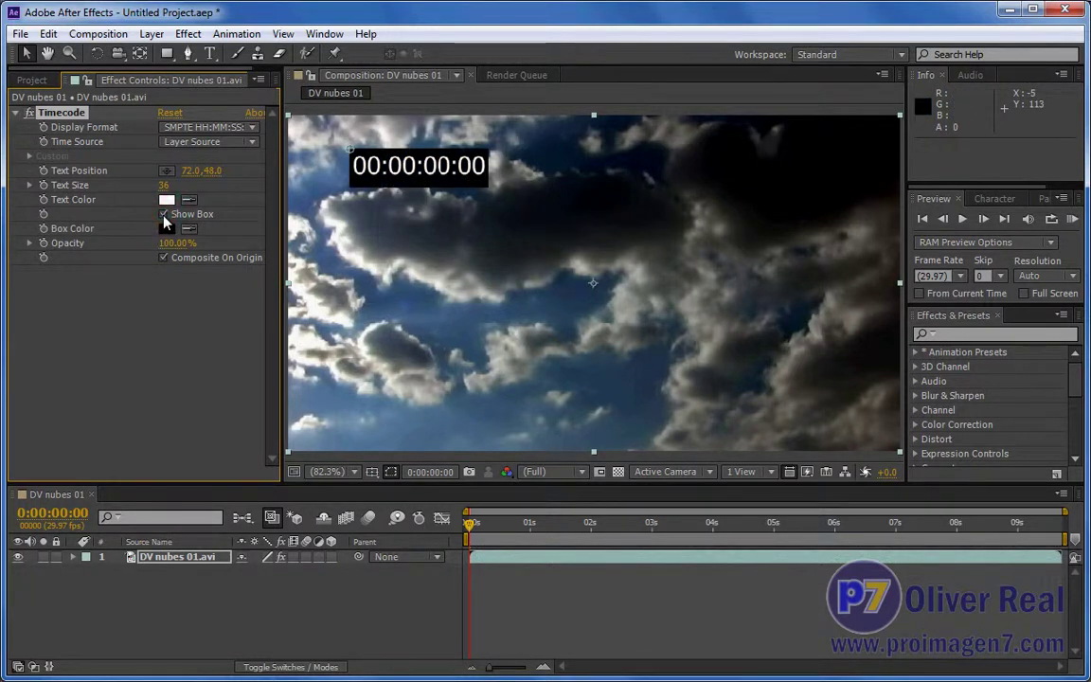
pyautogui.click(167, 229)
pyautogui.click(203, 254)
pyautogui.click(256, 242)
pyautogui.click(422, 238)
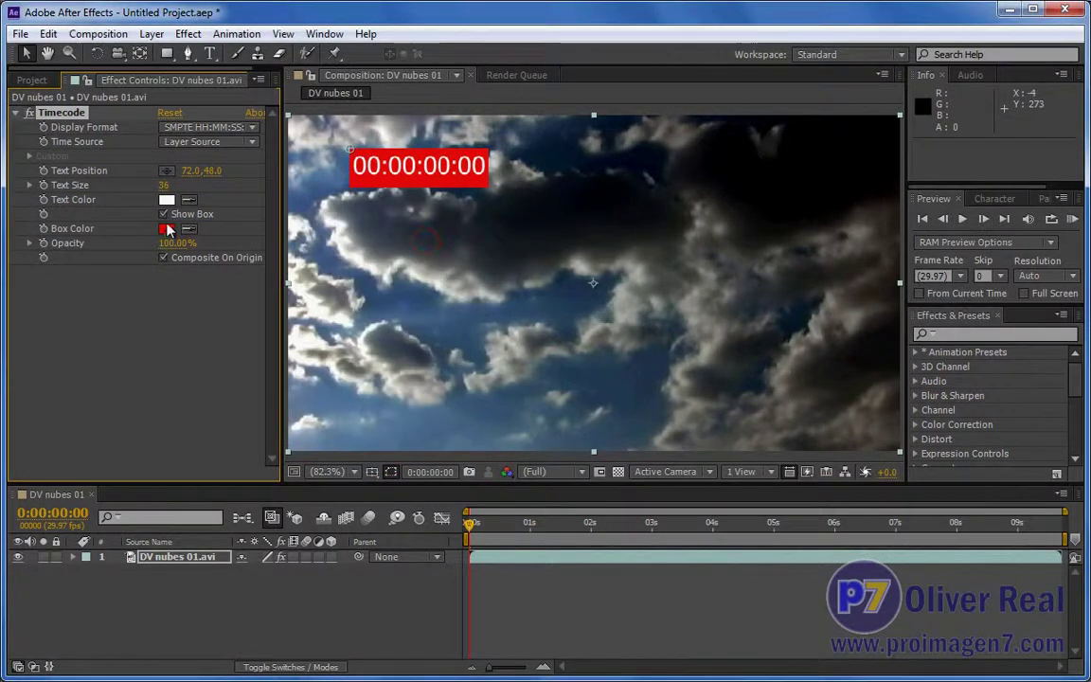
pyautogui.click(164, 214)
pyautogui.moveTo(173, 243)
pyautogui.mouseDown()
pyautogui.moveTo(81, 244)
pyautogui.moveTo(226, 255)
pyautogui.mouseUp()
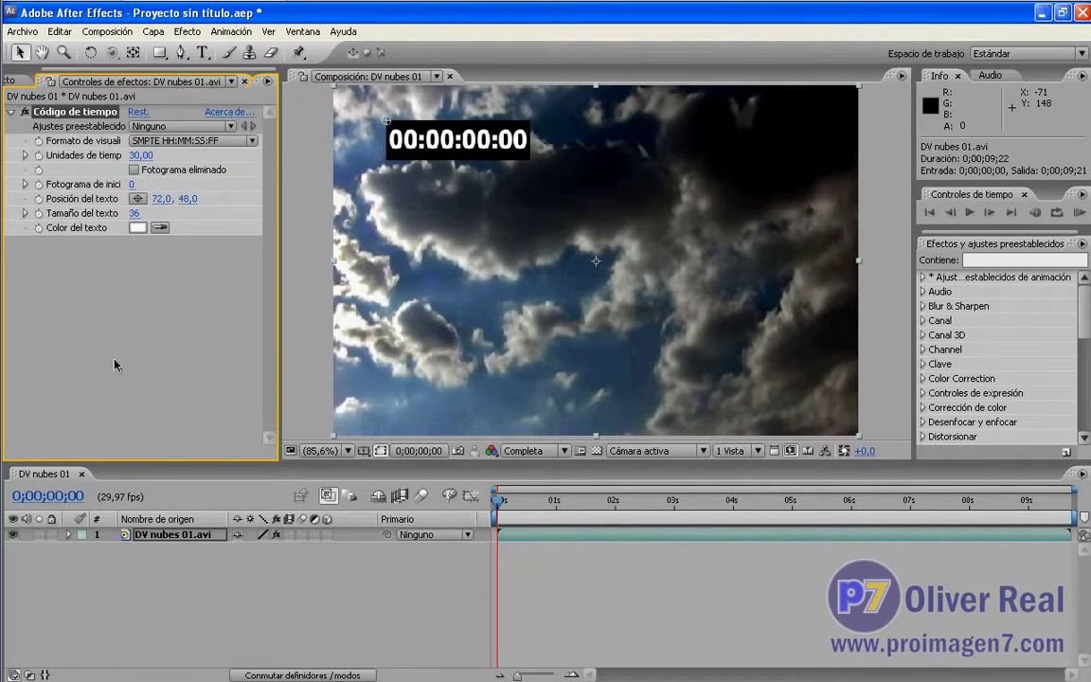
# Scrub the timeline to about 6 seconds, then to the last frame, 00:00:09:21
pyautogui.moveTo(494, 505)
pyautogui.mouseDown()
pyautogui.moveTo(926, 505)
pyautogui.moveTo(166, 460)
pyautogui.mouseUp()
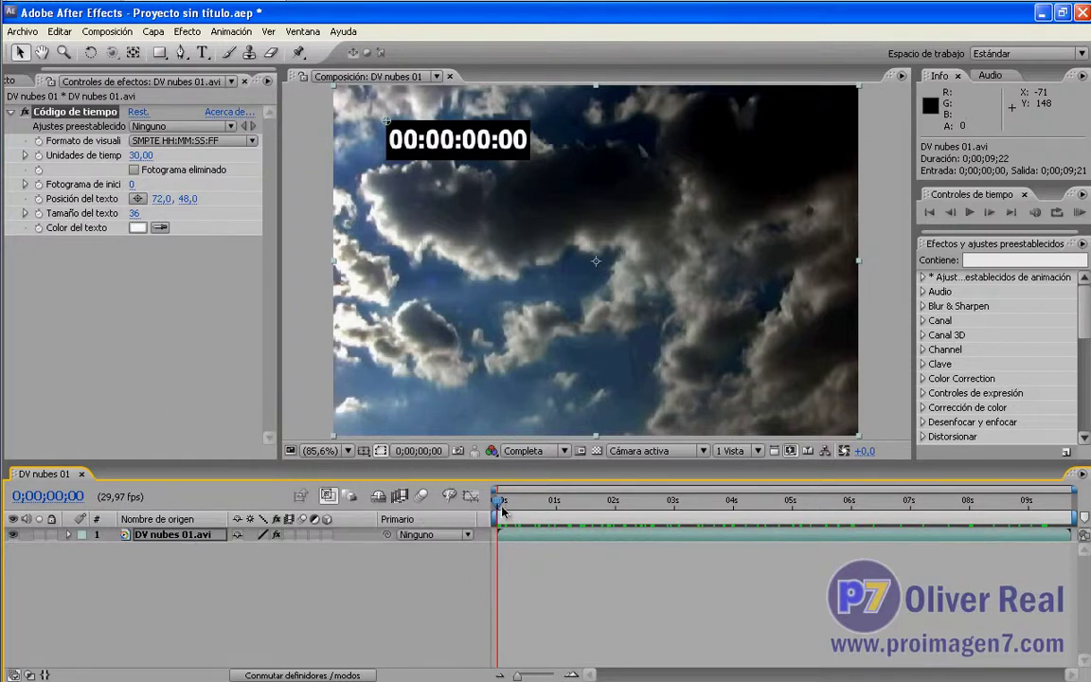
pyautogui.moveTo(497, 500); pyautogui.dragTo(1085, 500)
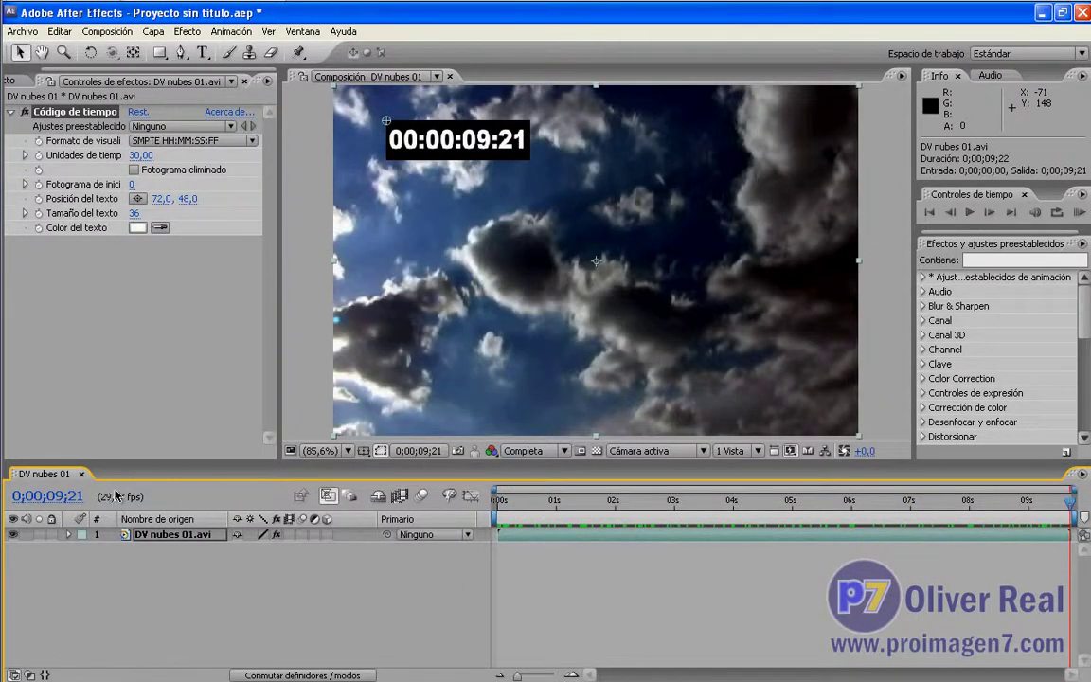
# Start a new composition with the NTSC DV preset at 29,97 fps
pyautogui.click(21, 82)
pyautogui.click(104, 319)
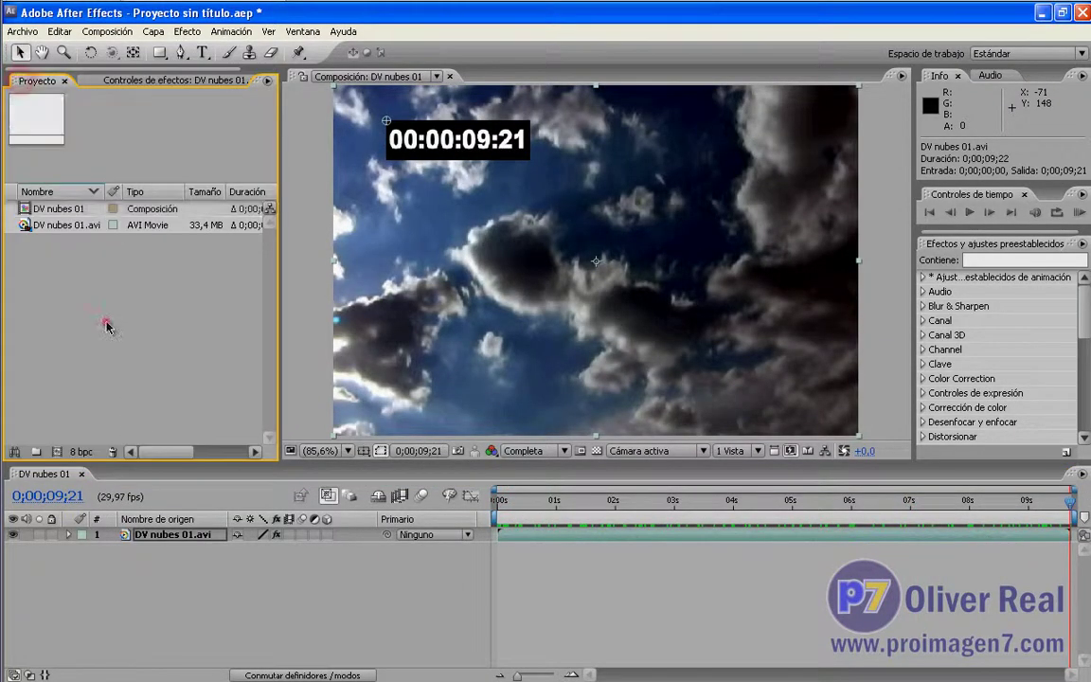
pyautogui.click(57, 452)
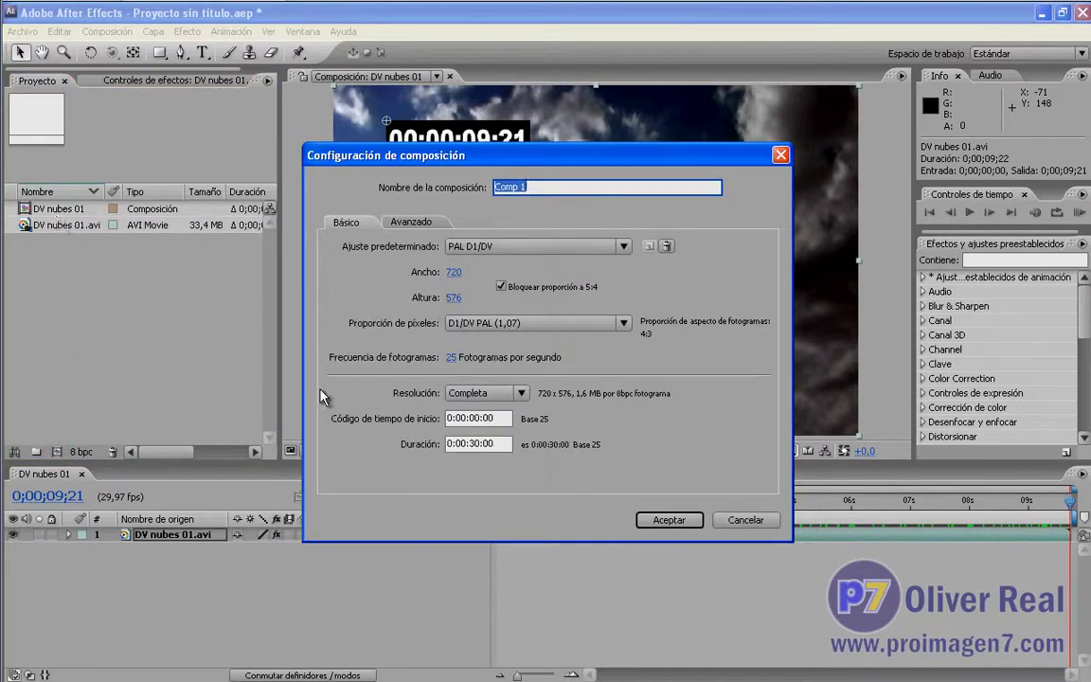
pyautogui.click(623, 247)
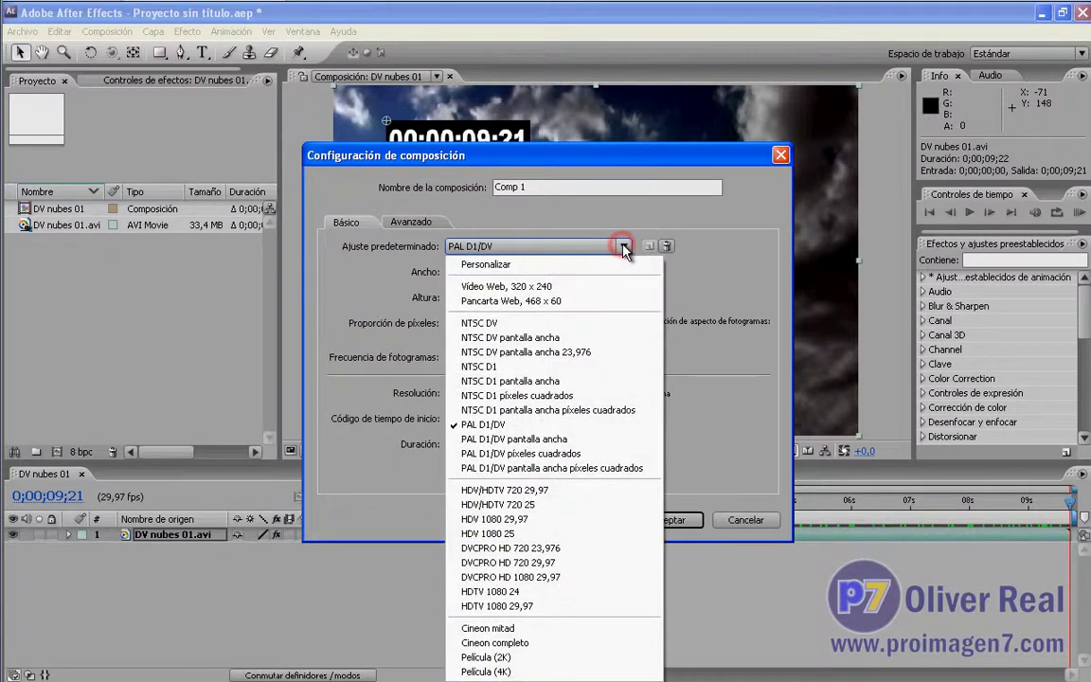
pyautogui.click(572, 368)
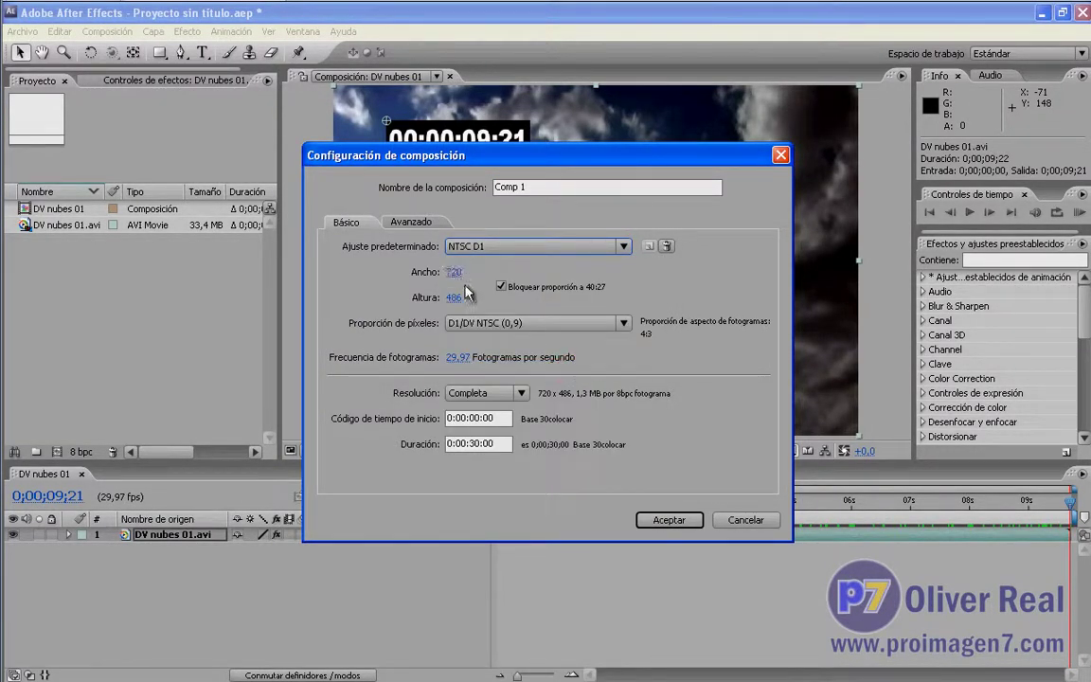
pyautogui.click(623, 246)
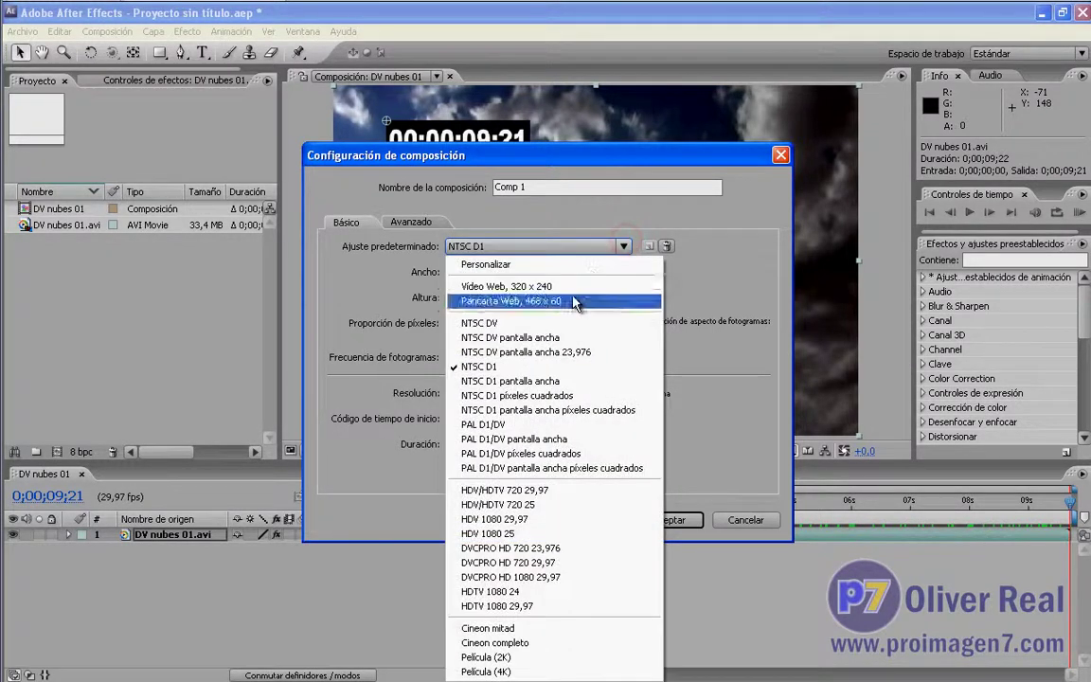
pyautogui.click(557, 325)
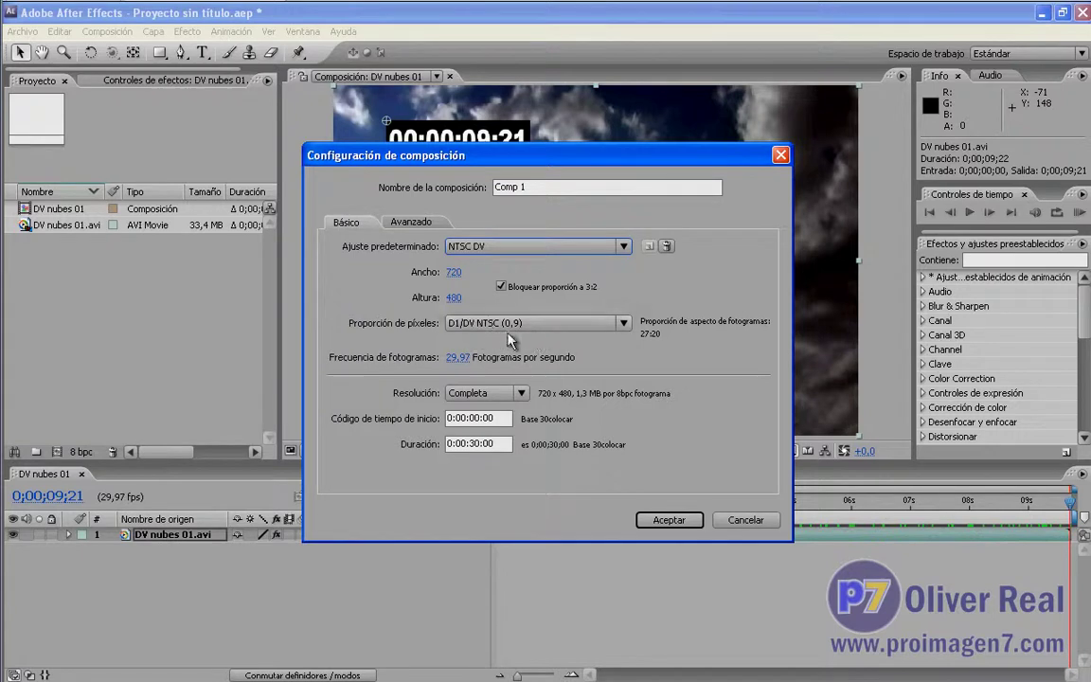
pyautogui.click(458, 357)
# Set the duration to 0:00:10:00, name it Comp vacia, and create it
pyautogui.click(481, 443)
pyautogui.write('1000')
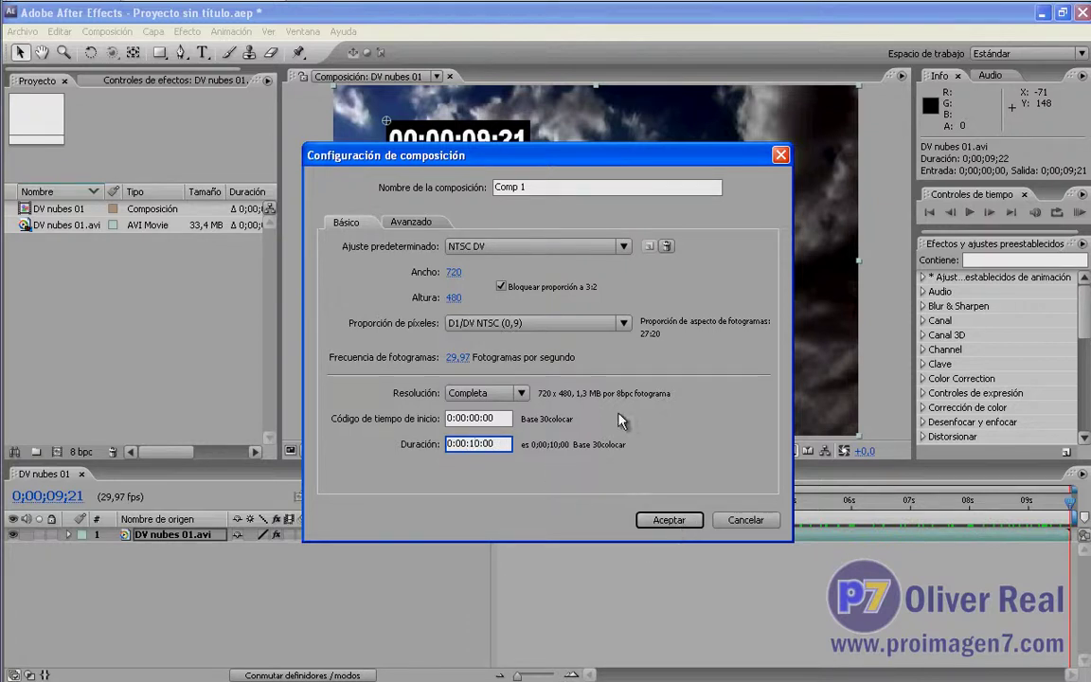
pyautogui.moveTo(536, 187); pyautogui.dragTo(490, 188)
pyautogui.press('End')
pyautogui.press('BackSpace')
pyautogui.write('vacia')
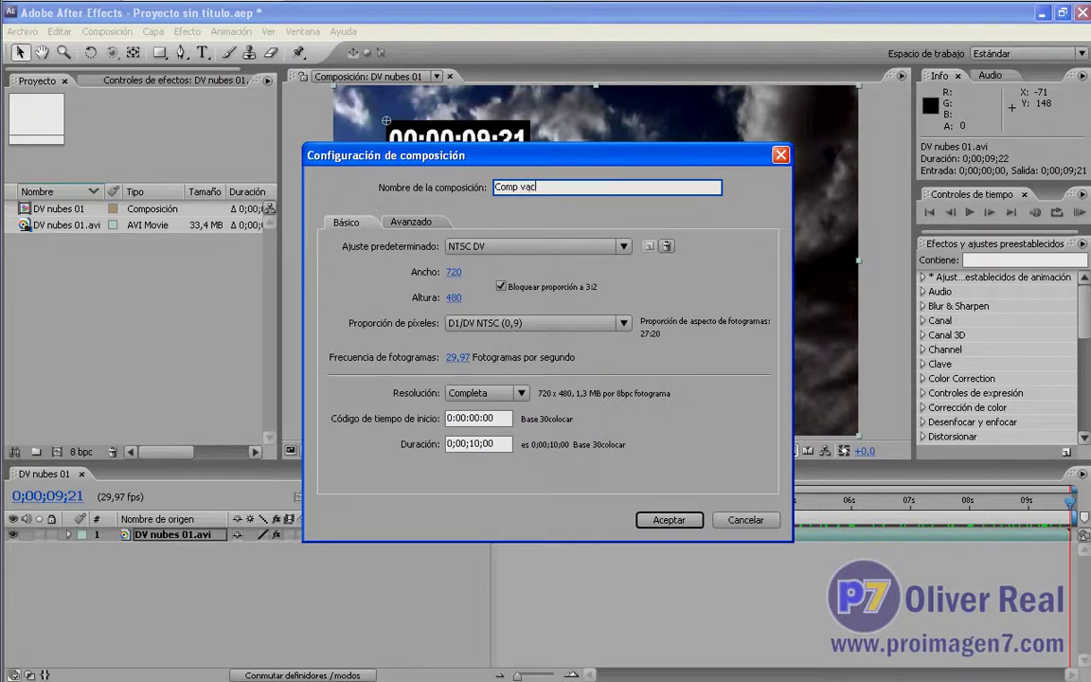
pyautogui.click(669, 521)
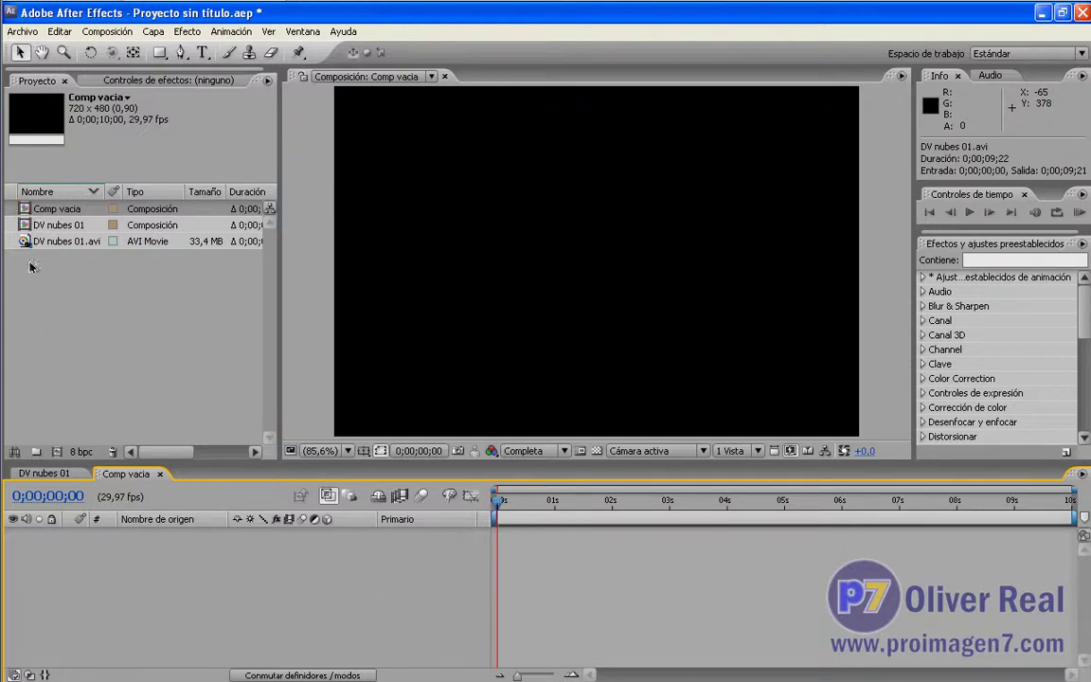
# Nest Comp vacia in a new composition and turn on the transparency grid
pyautogui.moveTo(24, 211); pyautogui.dragTo(138, 299)
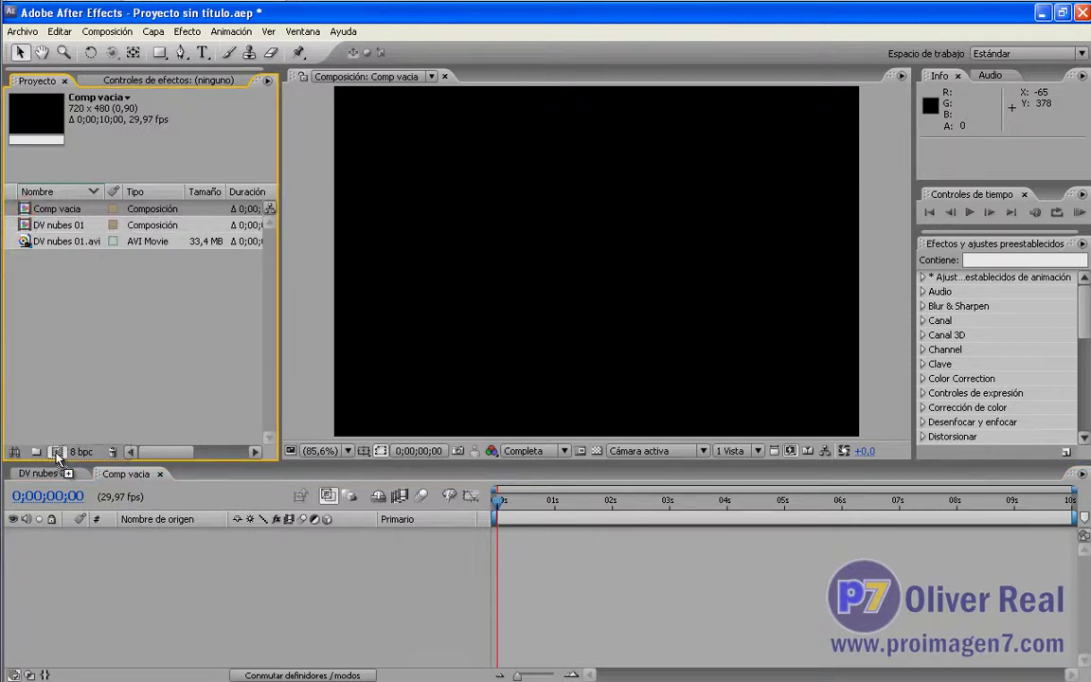
pyautogui.moveTo(42, 426); pyautogui.dragTo(56, 453)
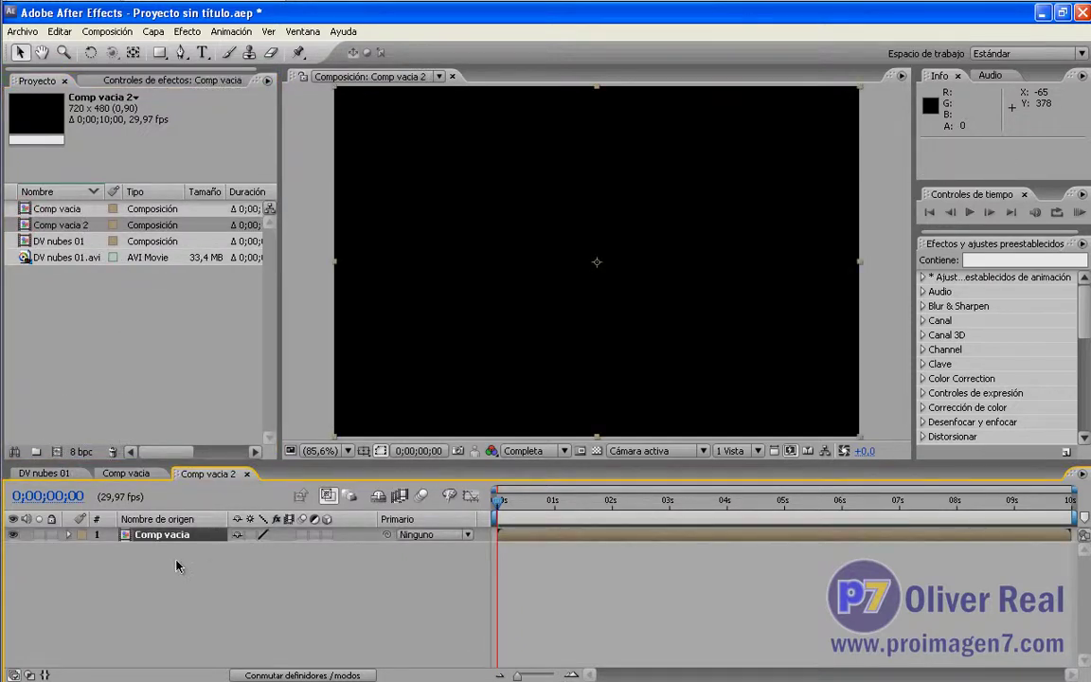
pyautogui.click(597, 451)
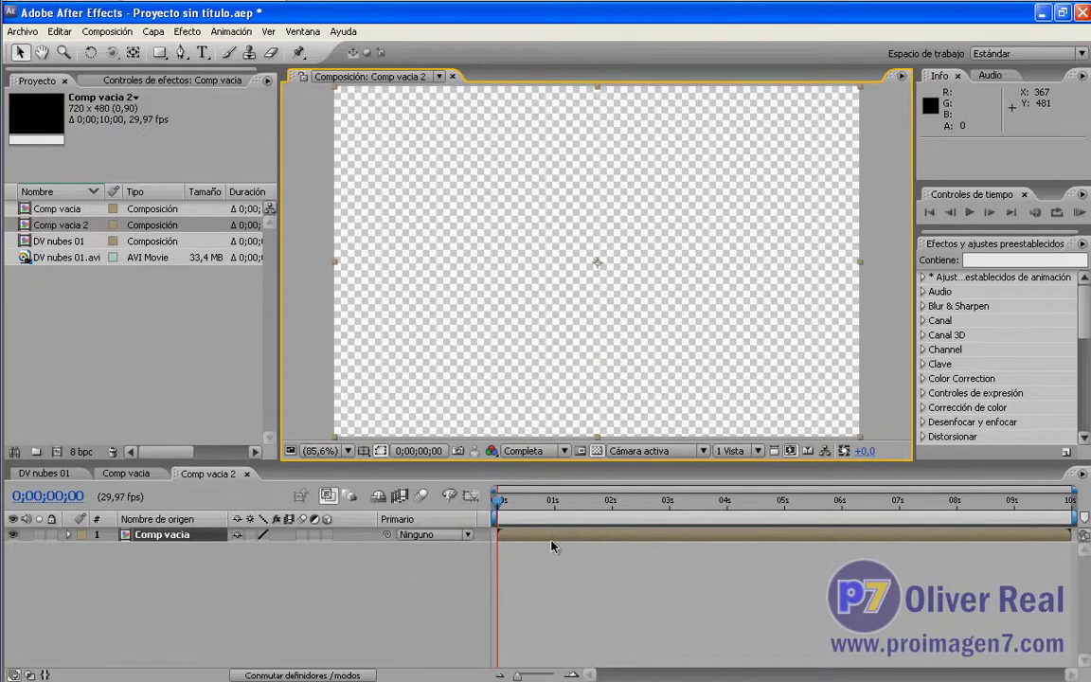
# Return to Comp vacia 2 and select its nested Comp vacia layer
pyautogui.click(135, 473)
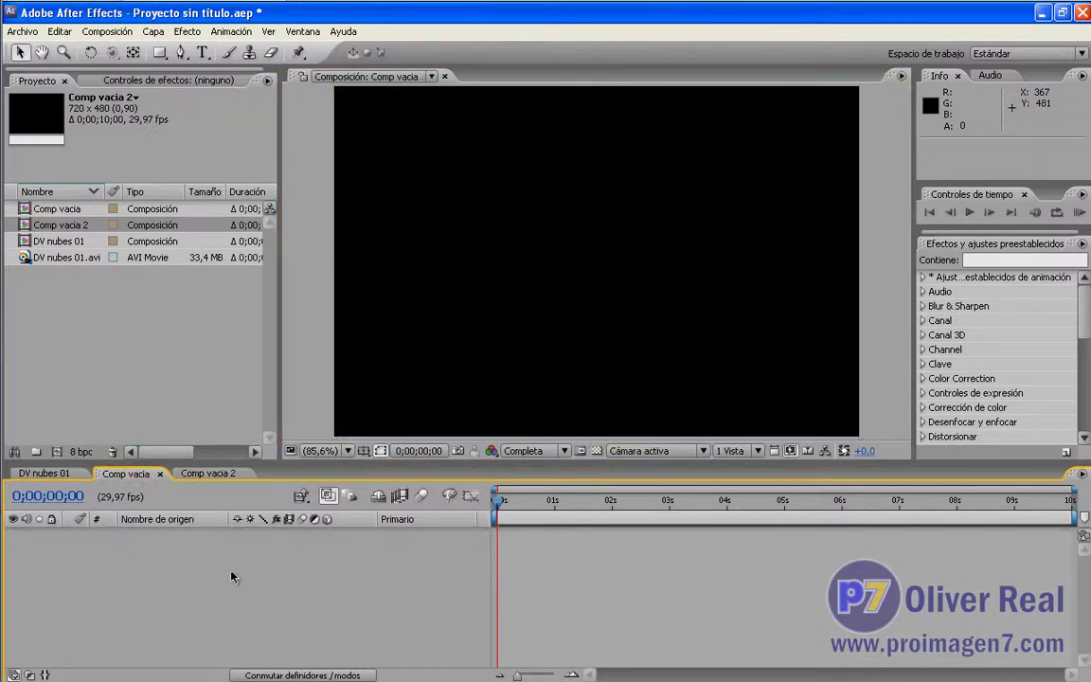
pyautogui.click(187, 31)
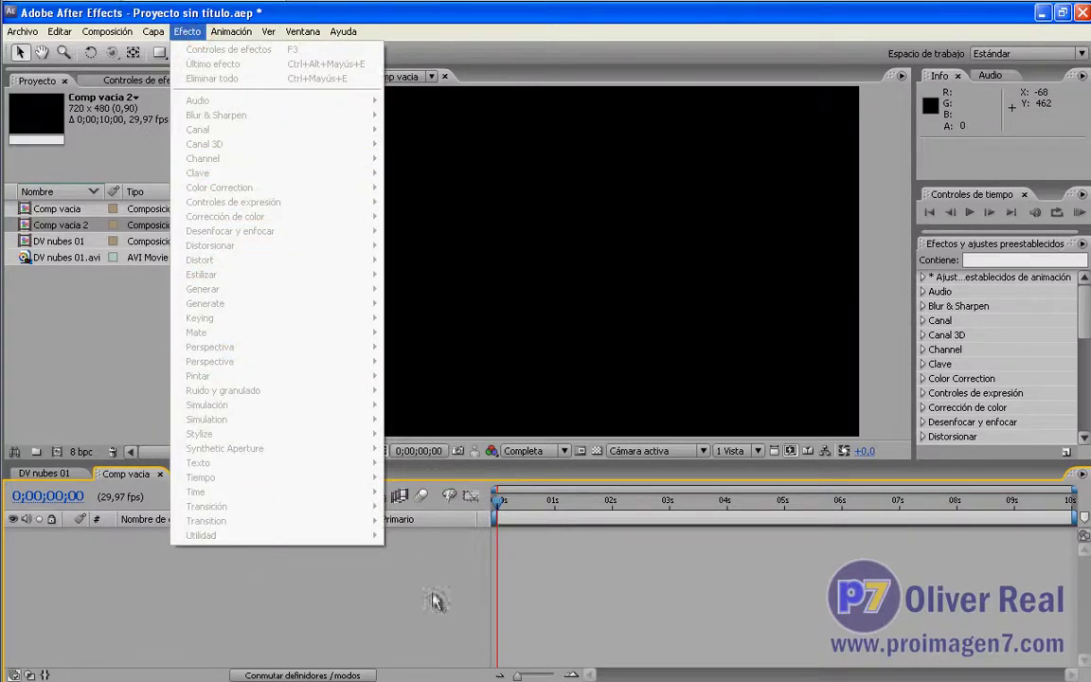
pyautogui.click(412, 622)
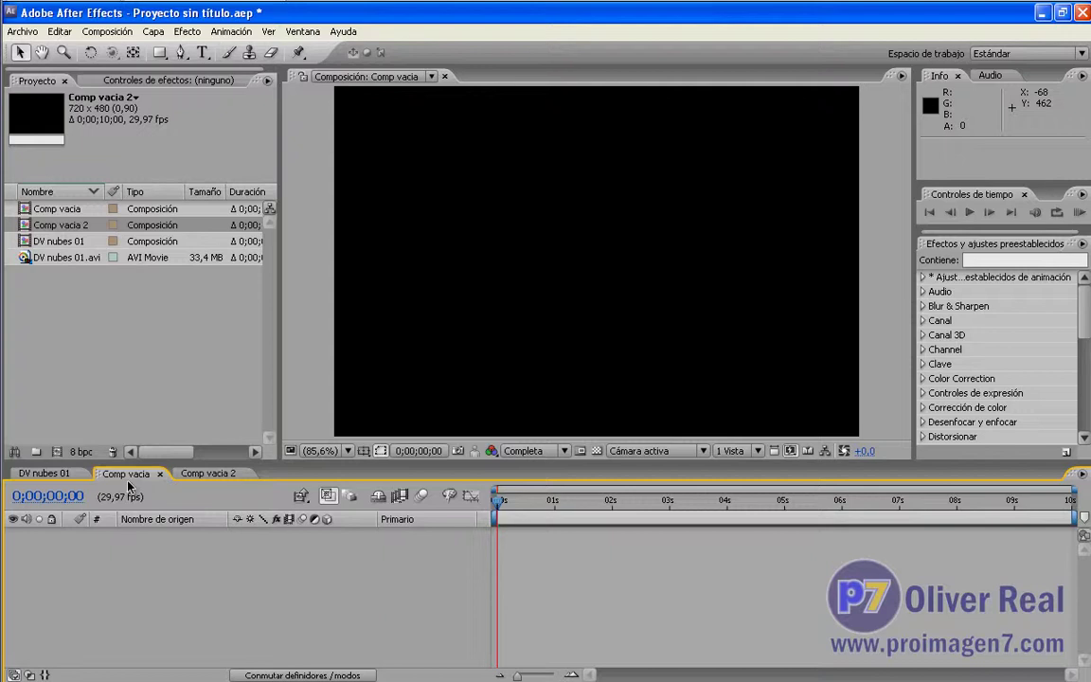
pyautogui.click(207, 474)
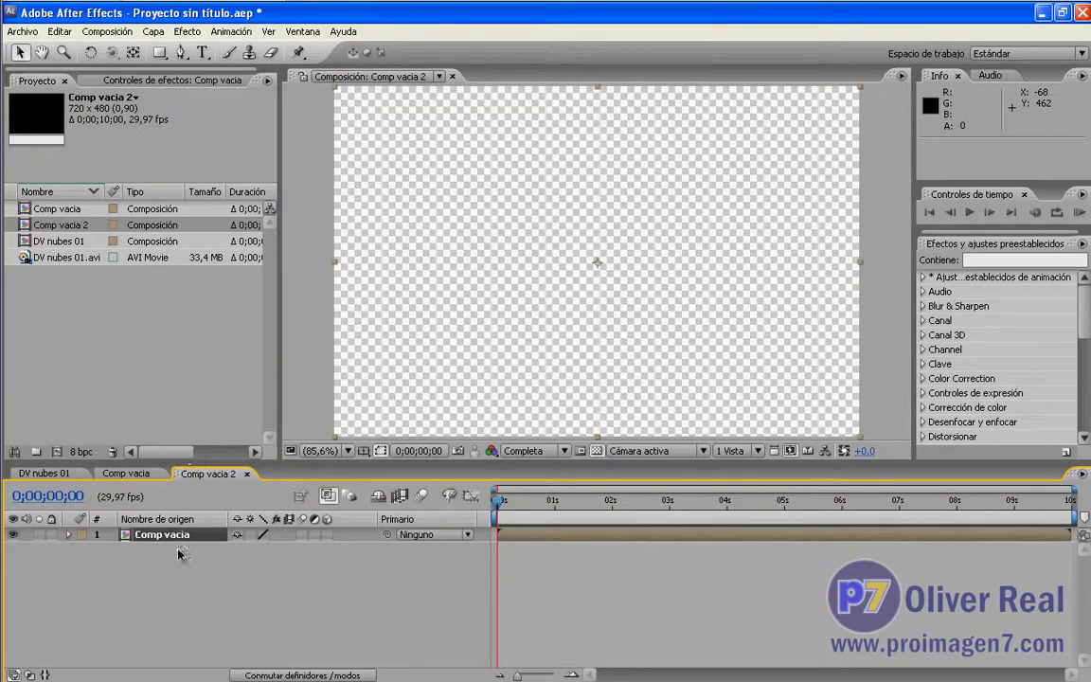
pyautogui.click(645, 540)
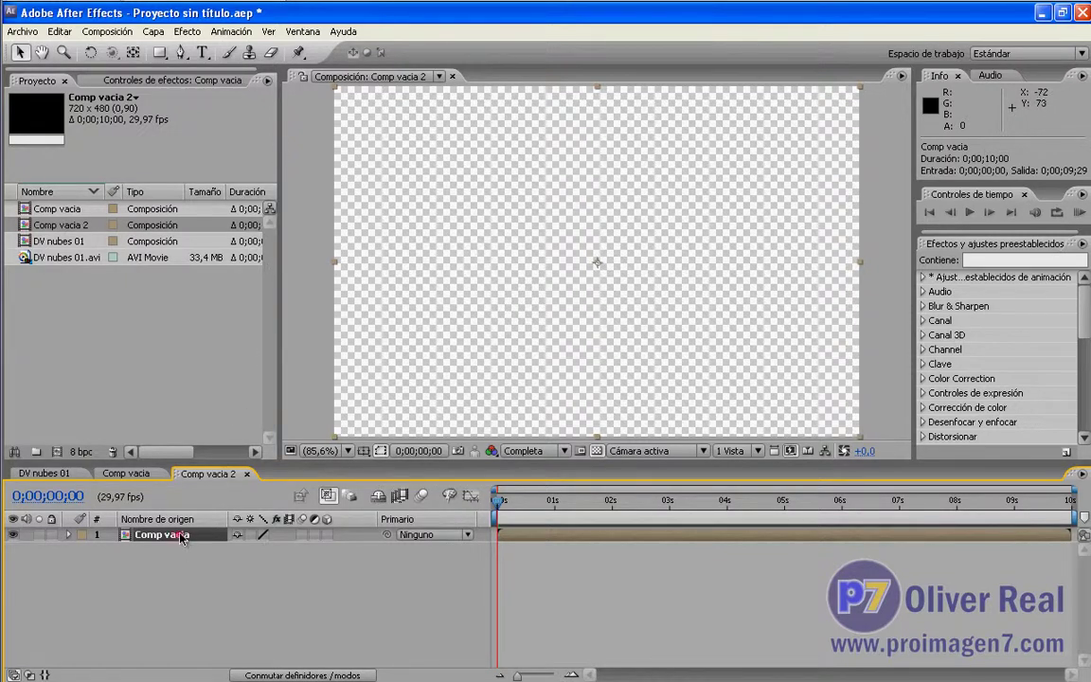
# Apply Efecto > Texto > Código de tiempo to the nested Comp vacia layer
pyautogui.click(187, 33)
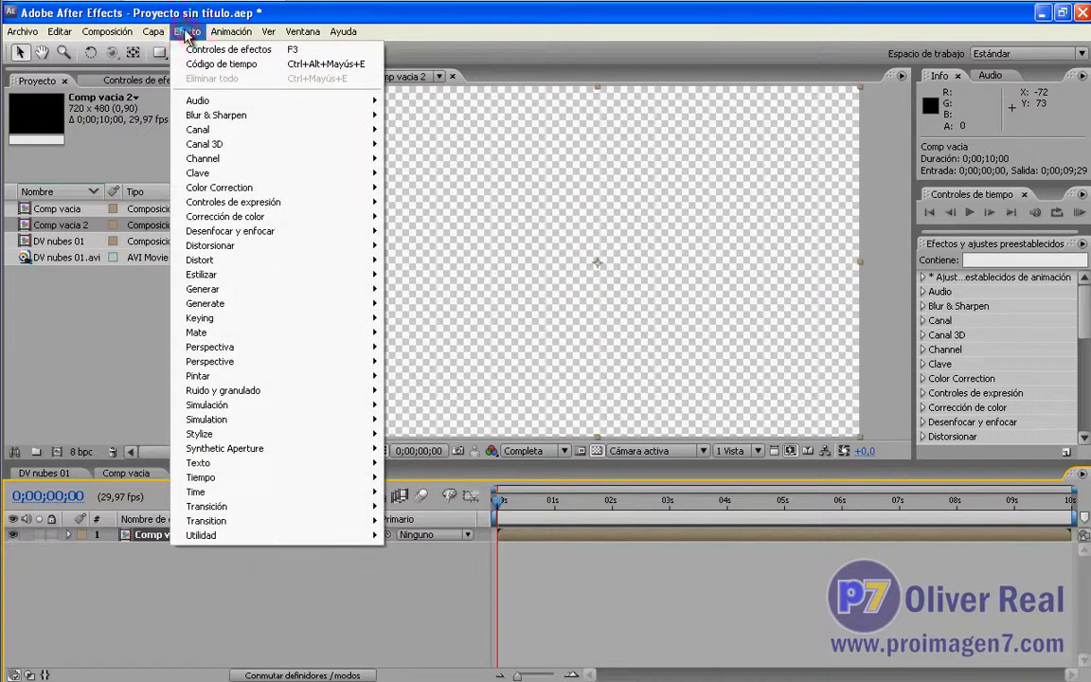
pyautogui.moveTo(275, 463)
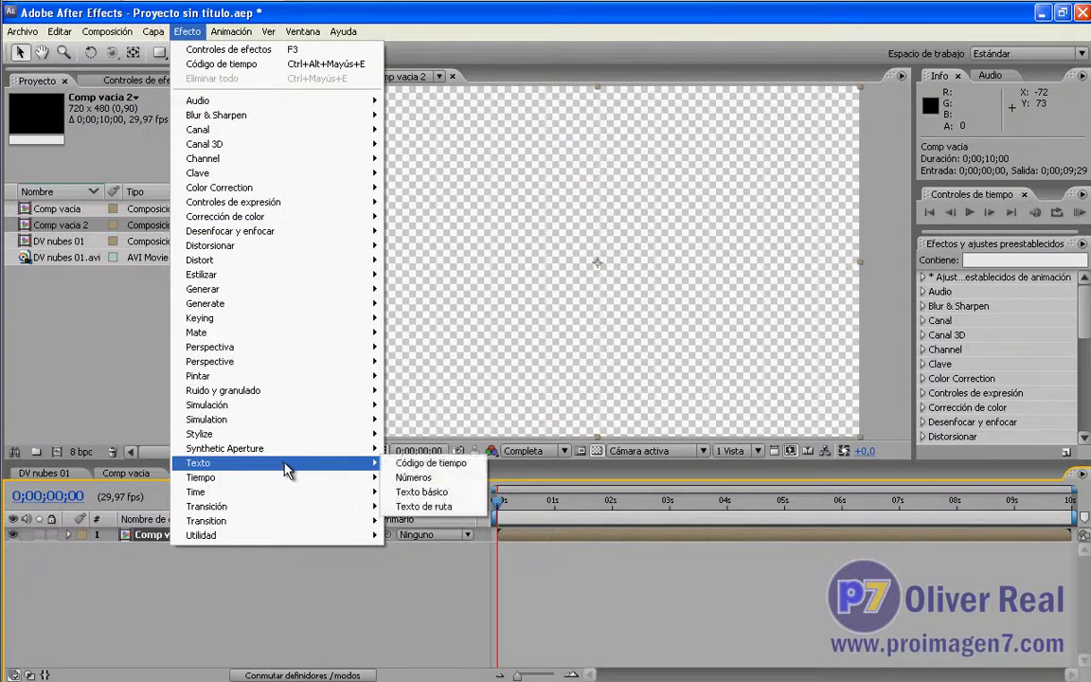
pyautogui.click(456, 470)
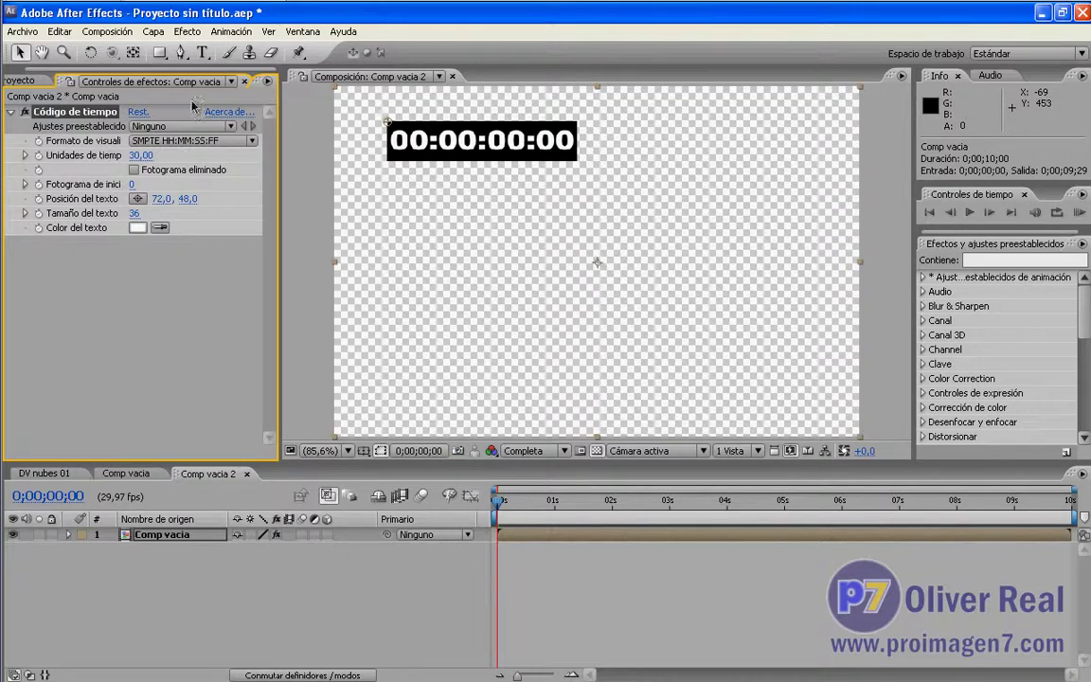
pyautogui.click(187, 32)
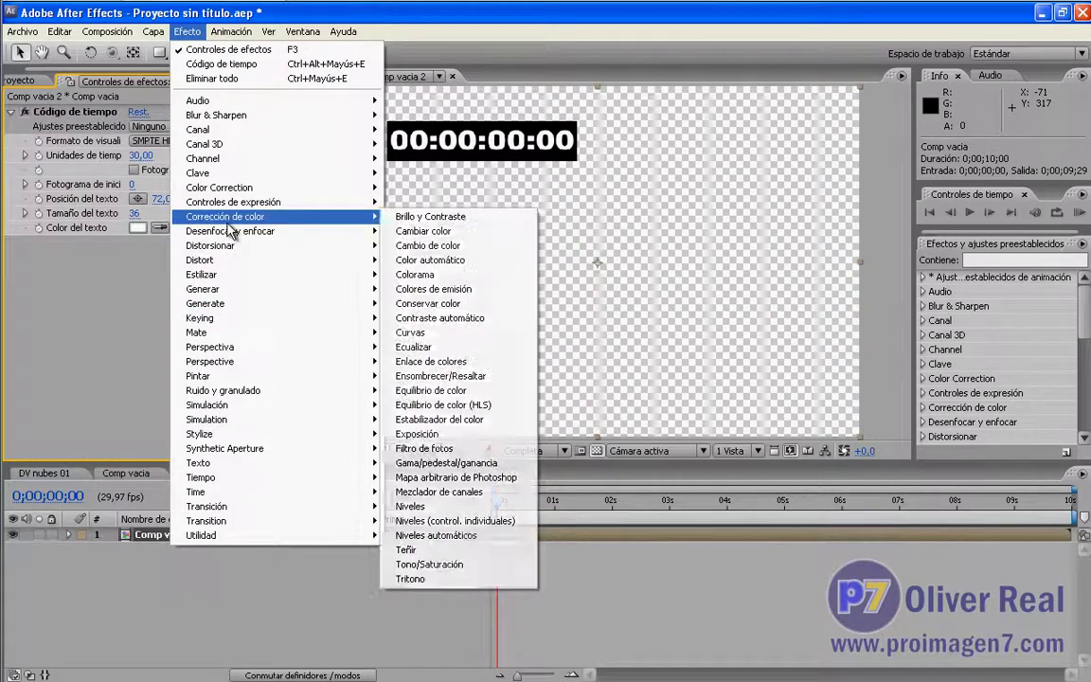
pyautogui.moveTo(223, 133)
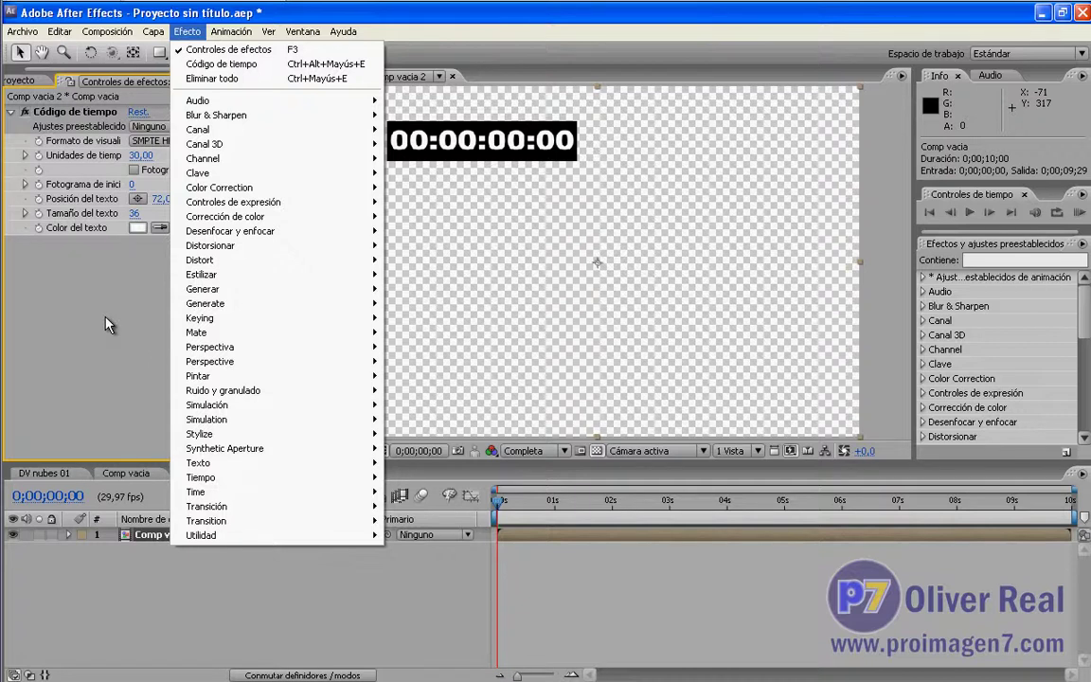
# Add Clave > Clave de luminancia below the timecode effect on Comp vacia
pyautogui.moveTo(198, 322)
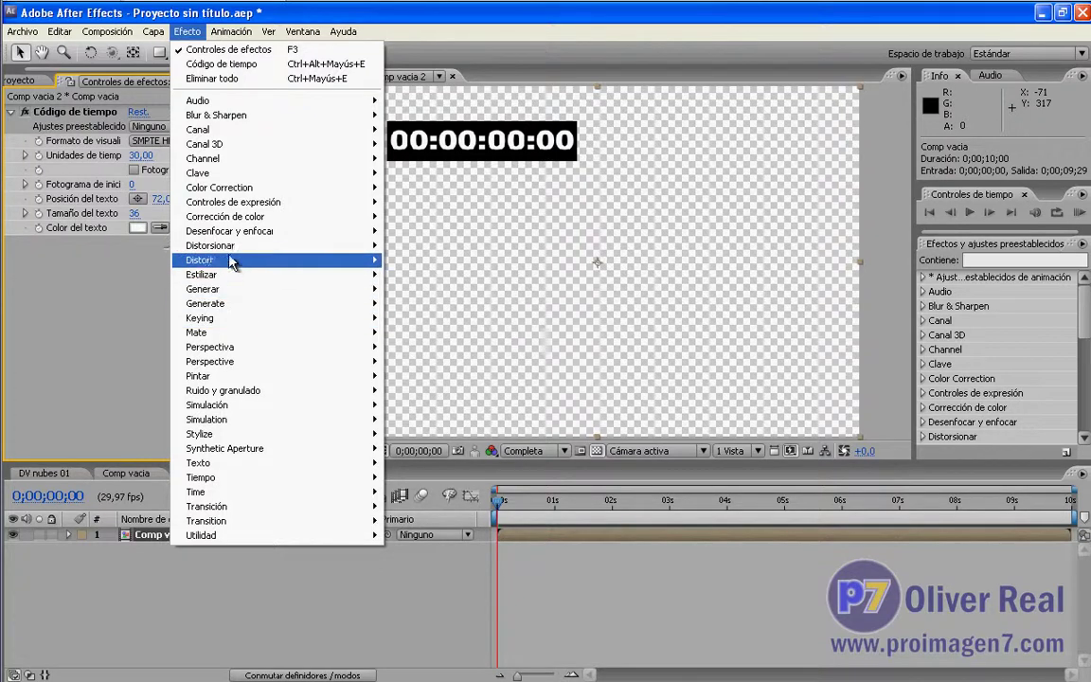
pyautogui.moveTo(217, 179)
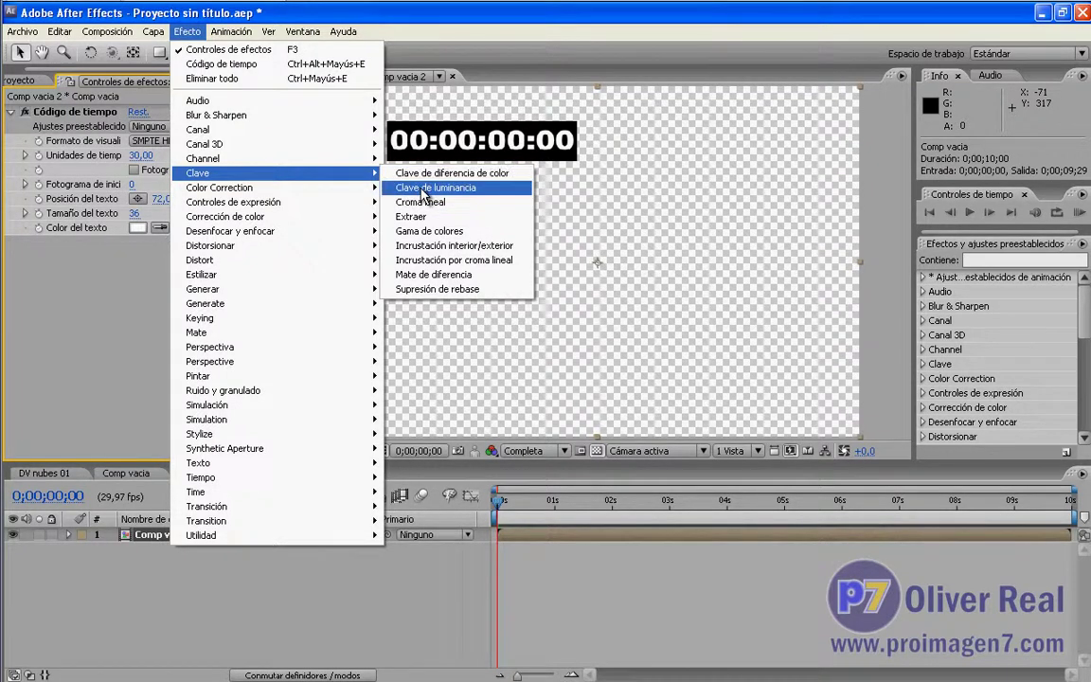
pyautogui.click(424, 189)
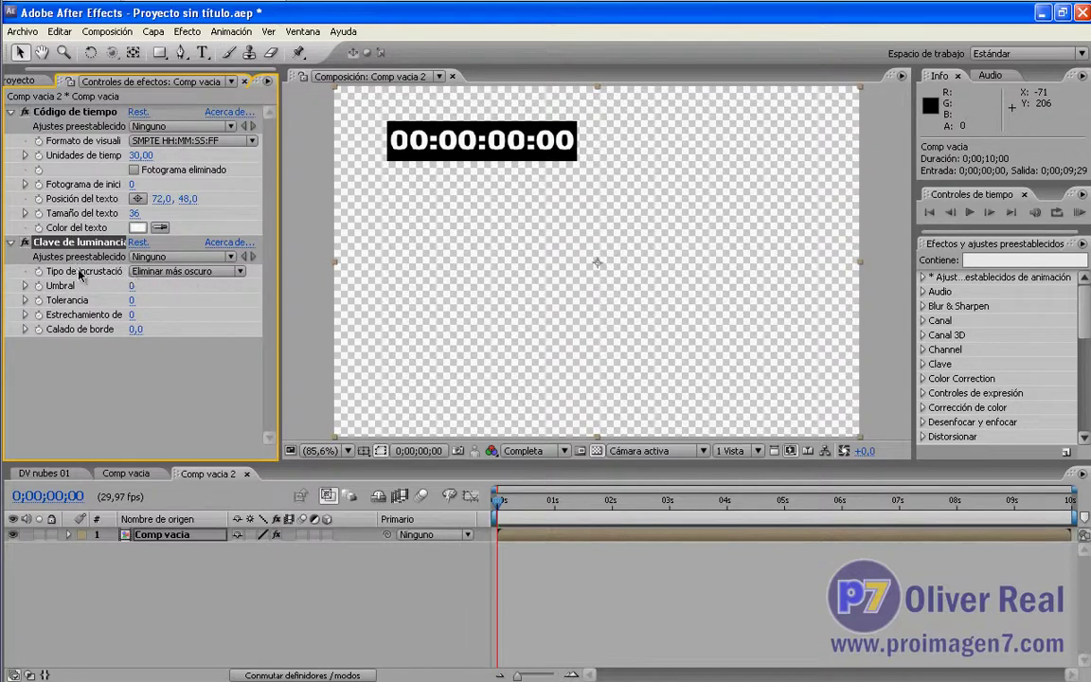
# Widen Effect Controls and set the luma key Umbral threshold to 1
pyautogui.moveTo(280, 274); pyautogui.dragTo(316, 277)
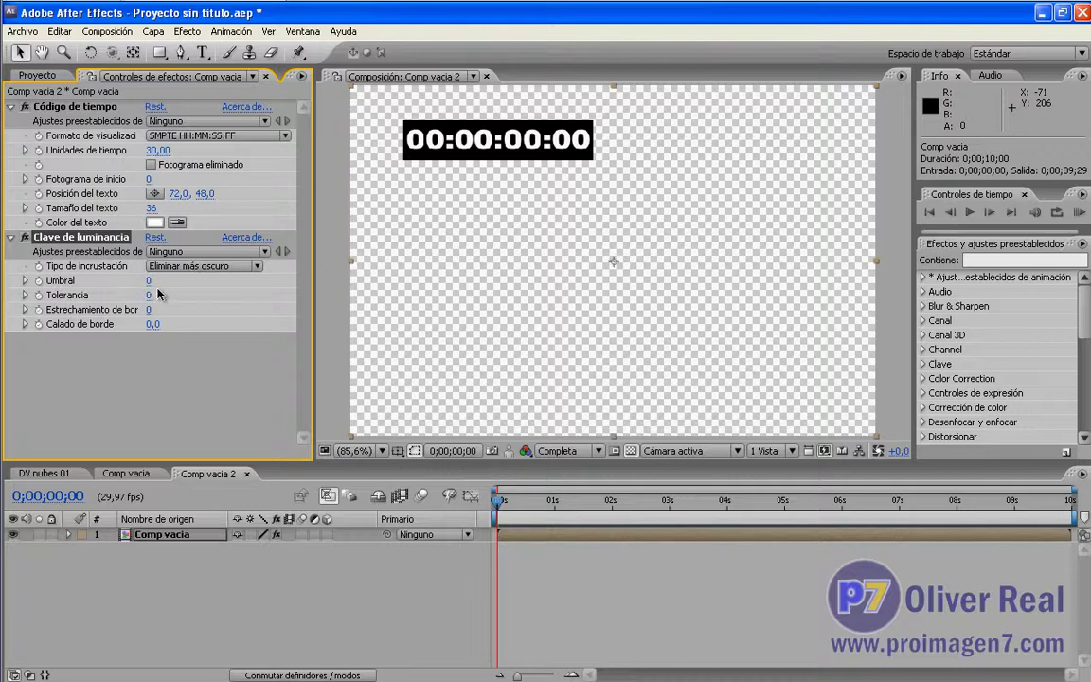
pyautogui.click(147, 283)
pyautogui.click(180, 284)
pyautogui.moveTo(149, 284); pyautogui.dragTo(154, 284)
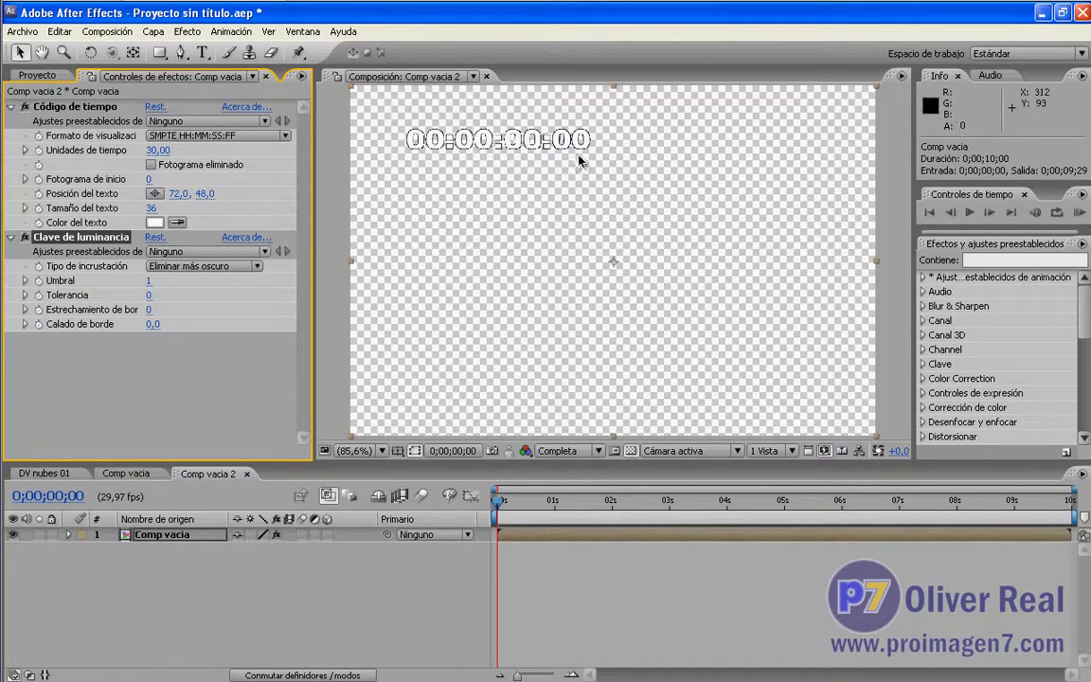
pyautogui.moveTo(150, 281); pyautogui.dragTo(145, 282)
pyautogui.click(150, 281)
pyautogui.write('1')
pyautogui.press('Return')
# Set the Calado de borde edge feather to 0,5
pyautogui.click(152, 328)
pyautogui.click(180, 352)
pyautogui.click(151, 325)
pyautogui.moveTo(152, 326); pyautogui.dragTo(156, 315)
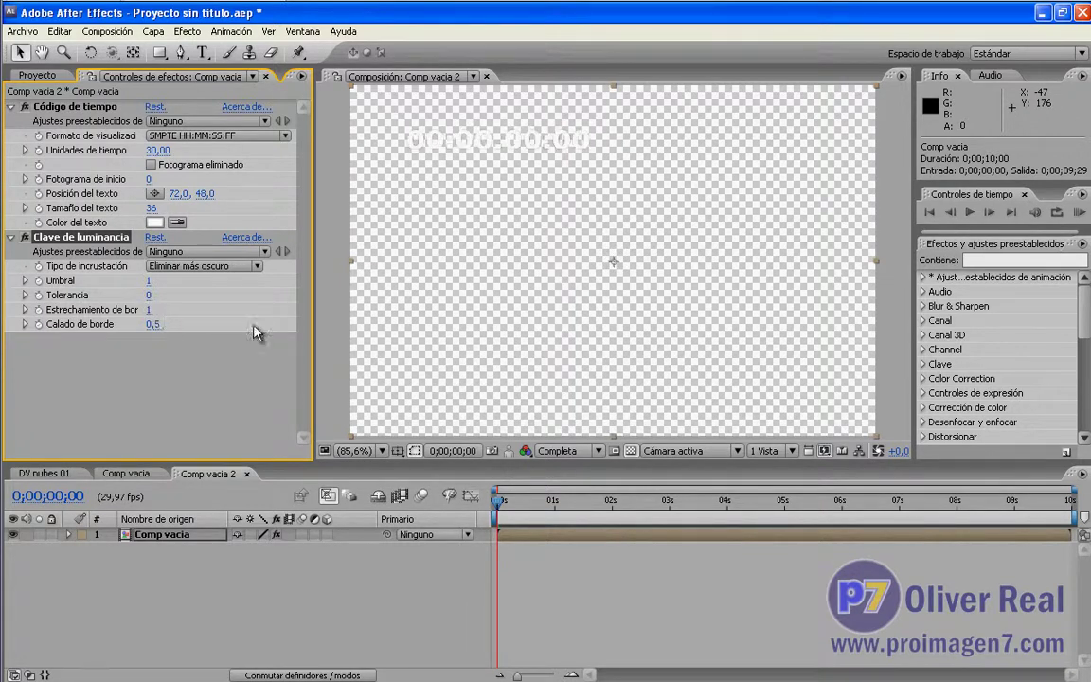
# Preview the keyed white counter over black and transparency, then return to frame 0
pyautogui.click(630, 451)
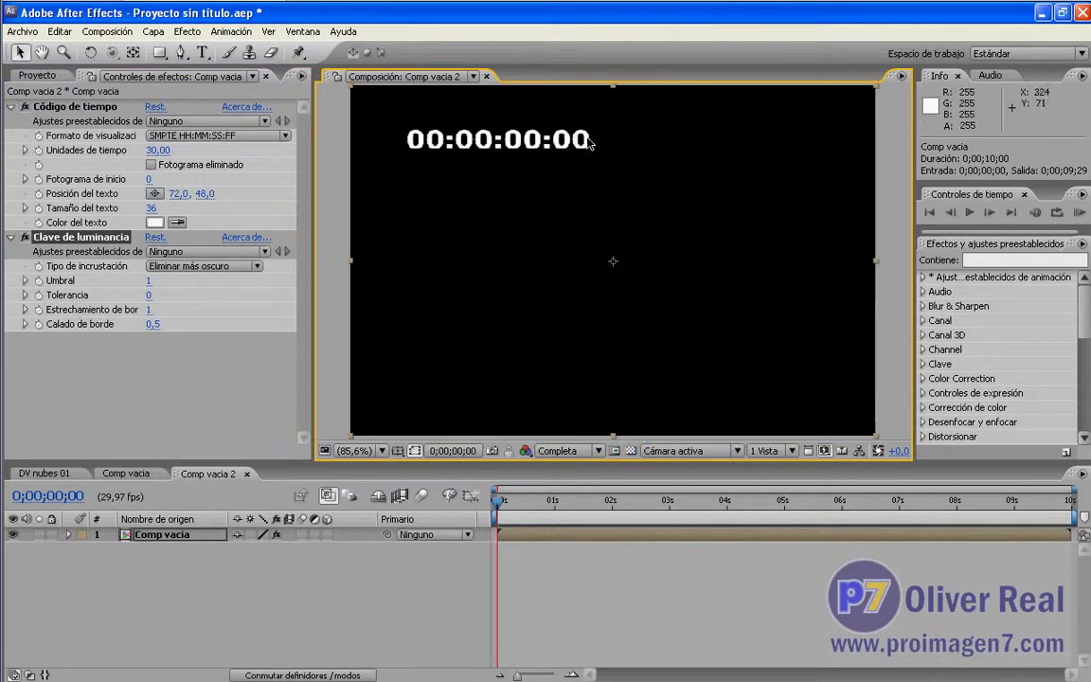
pyautogui.click(630, 451)
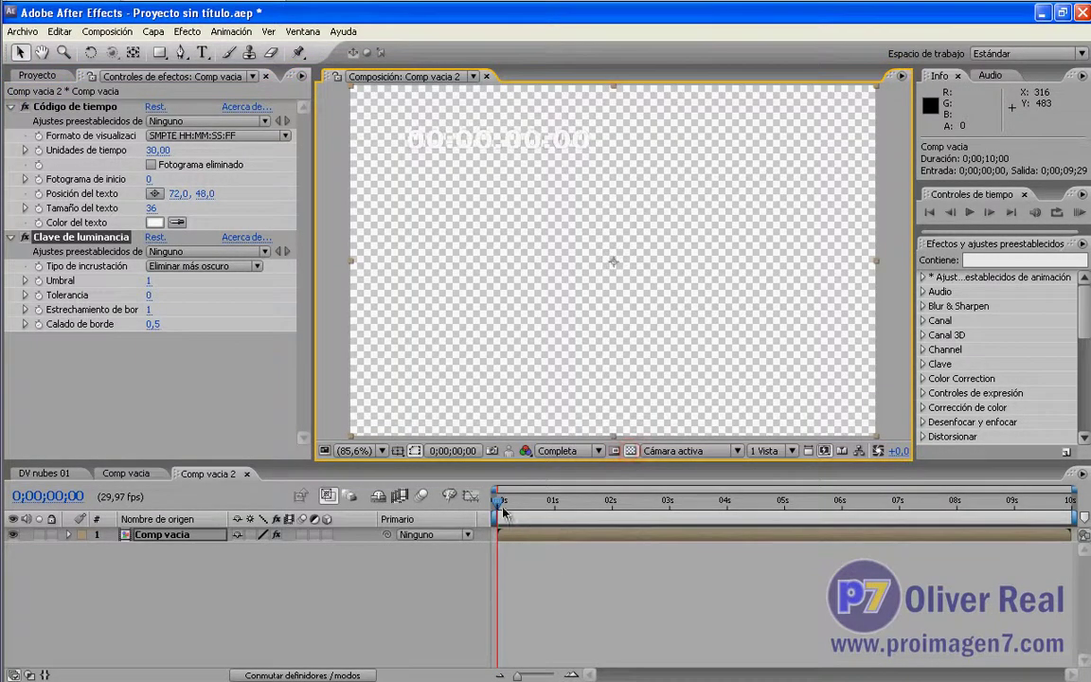
pyautogui.moveTo(503, 512)
pyautogui.mouseDown()
pyautogui.moveTo(879, 500)
pyautogui.moveTo(464, 520)
pyautogui.mouseUp()
pyautogui.click(630, 450)
pyautogui.click(98, 593)
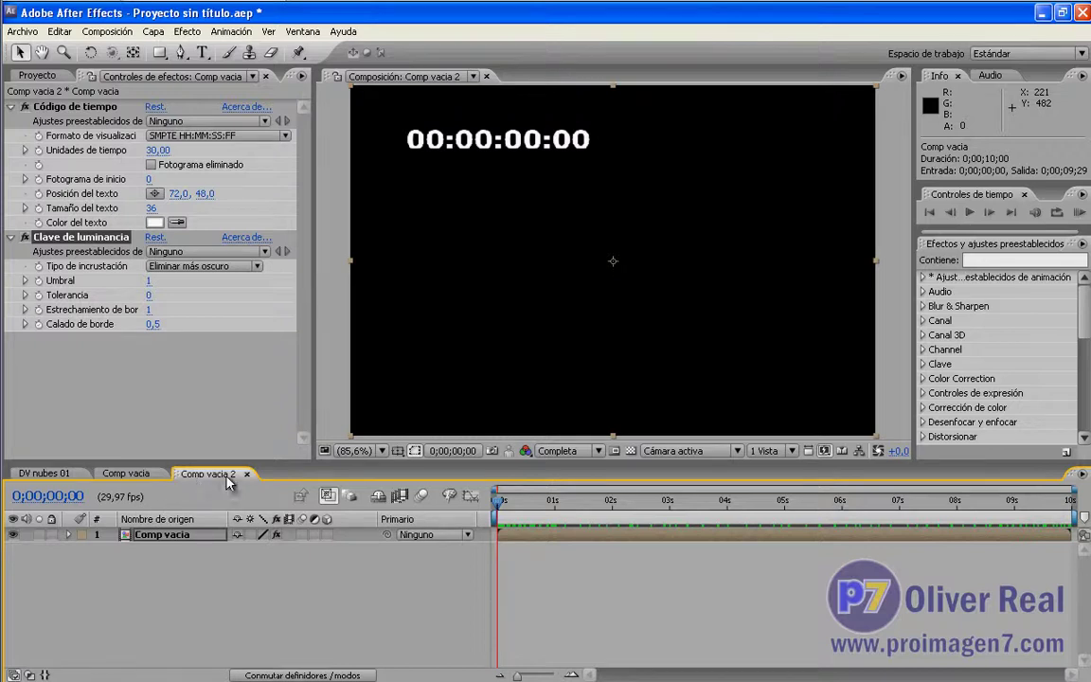
# Open DV nubes 01 and place Comp vacia 2 above the cloud footage
pyautogui.click(28, 76)
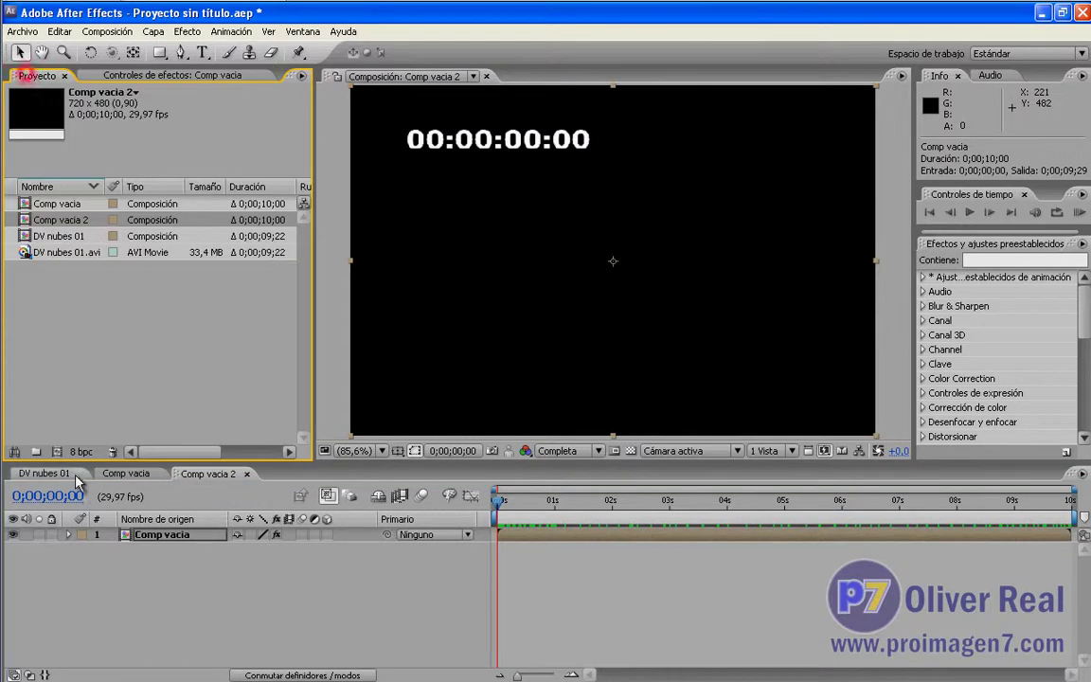
pyautogui.click(52, 472)
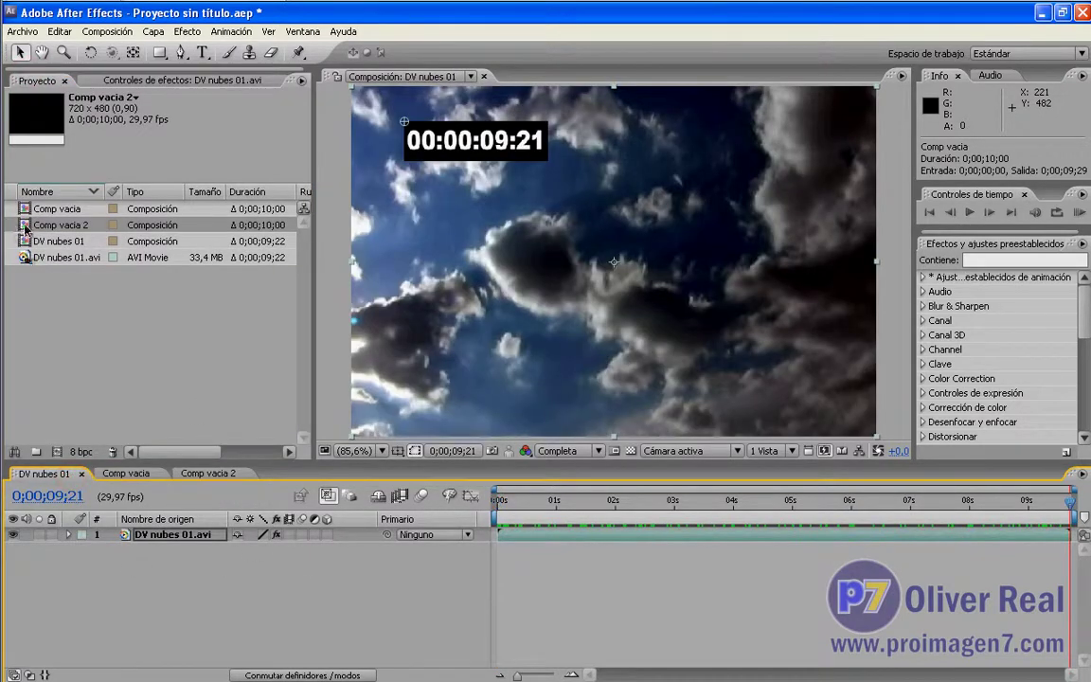
pyautogui.moveTo(25, 228); pyautogui.dragTo(155, 536)
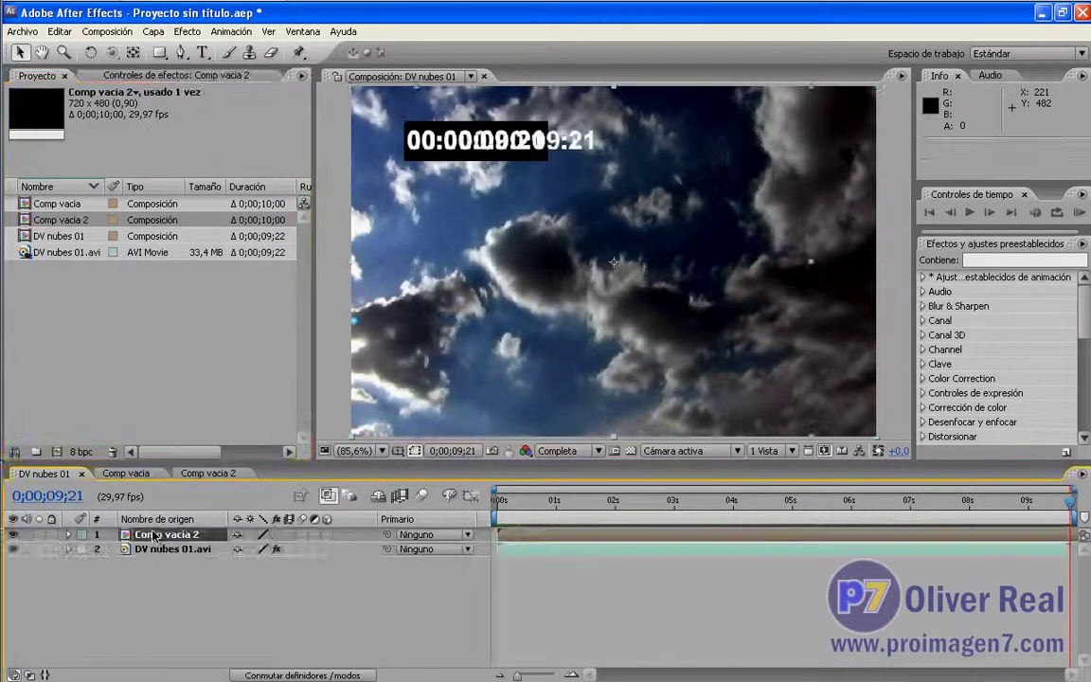
# Turn off the cloud clip's own Código de tiempo effect and scrub to check
pyautogui.click(163, 549)
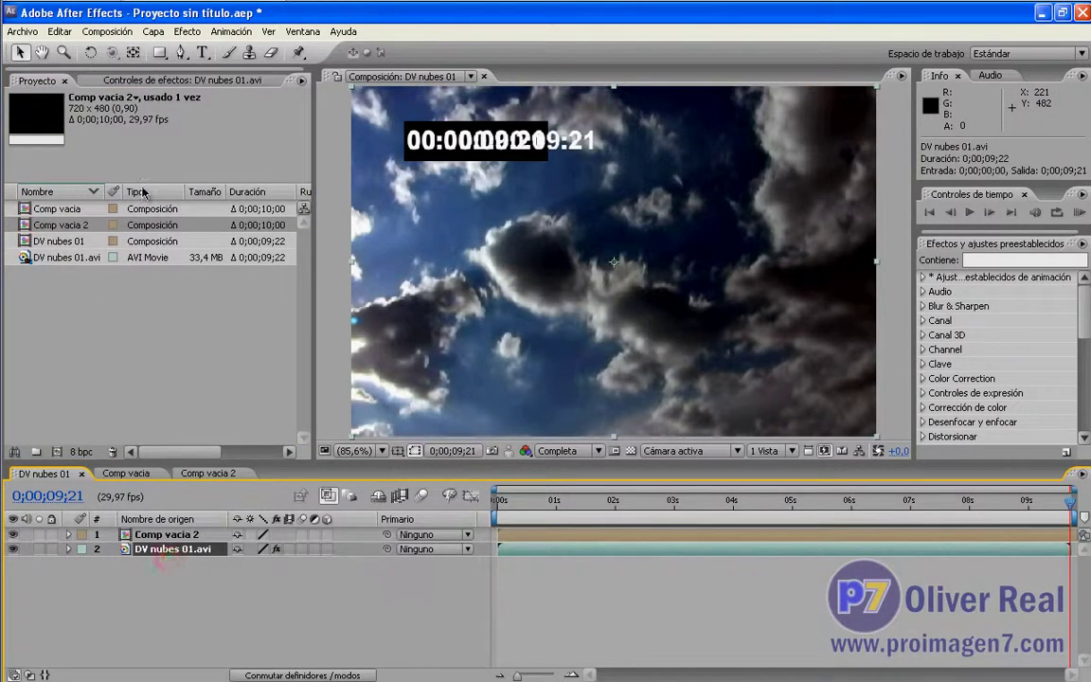
pyautogui.click(136, 80)
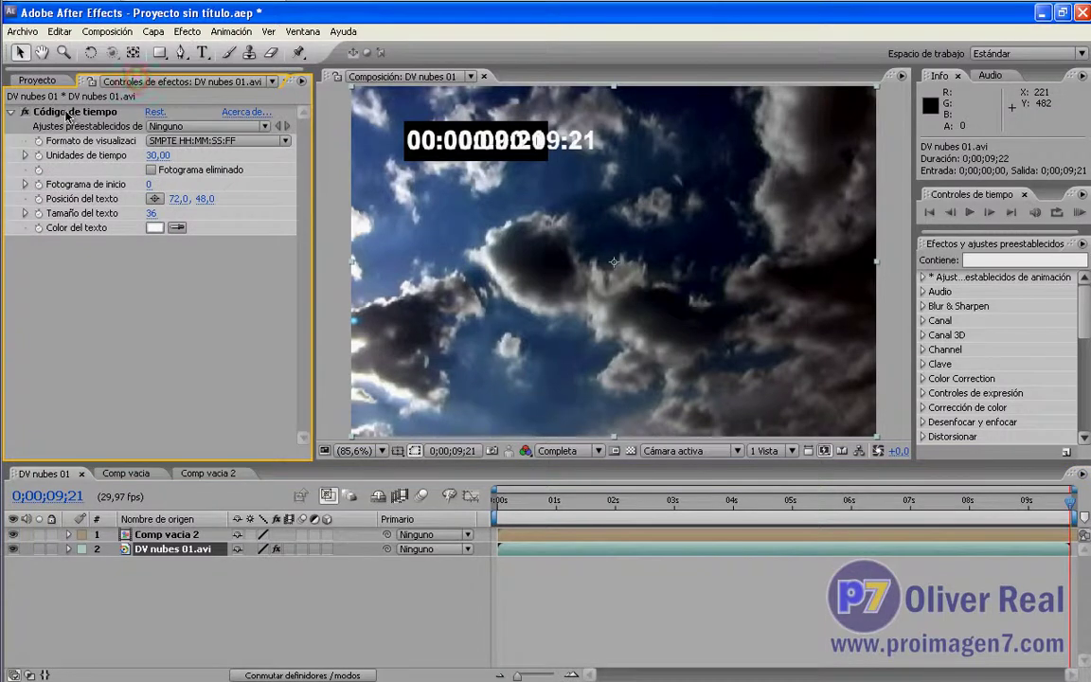
pyautogui.click(24, 111)
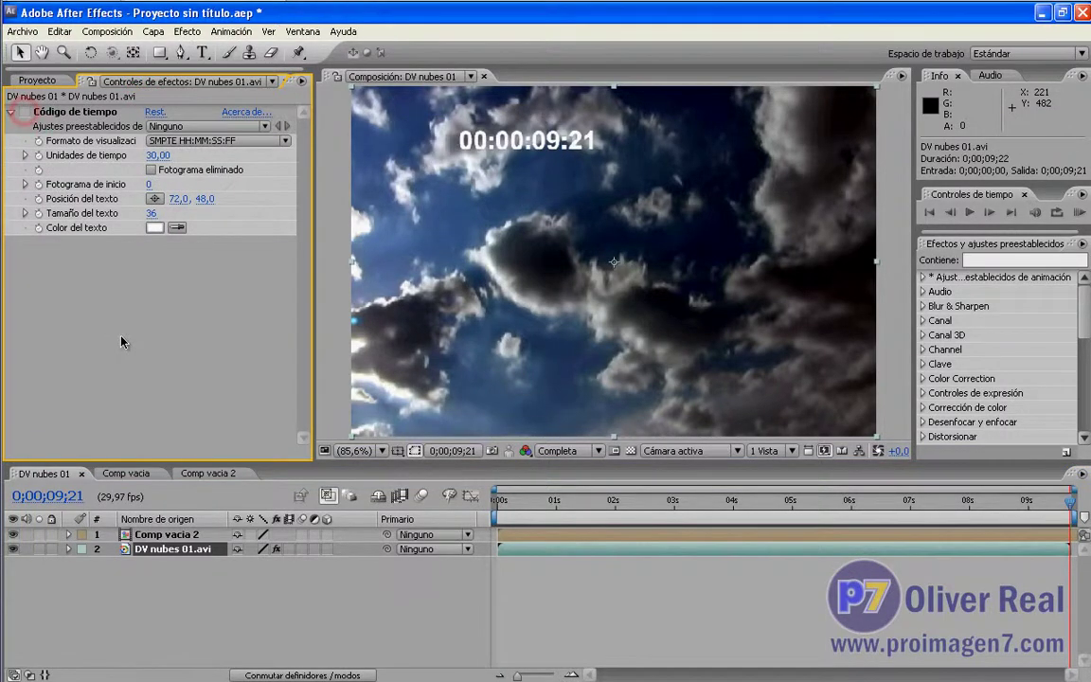
pyautogui.moveTo(514, 501)
pyautogui.mouseDown()
pyautogui.moveTo(689, 519)
pyautogui.moveTo(831, 512)
pyautogui.mouseUp()
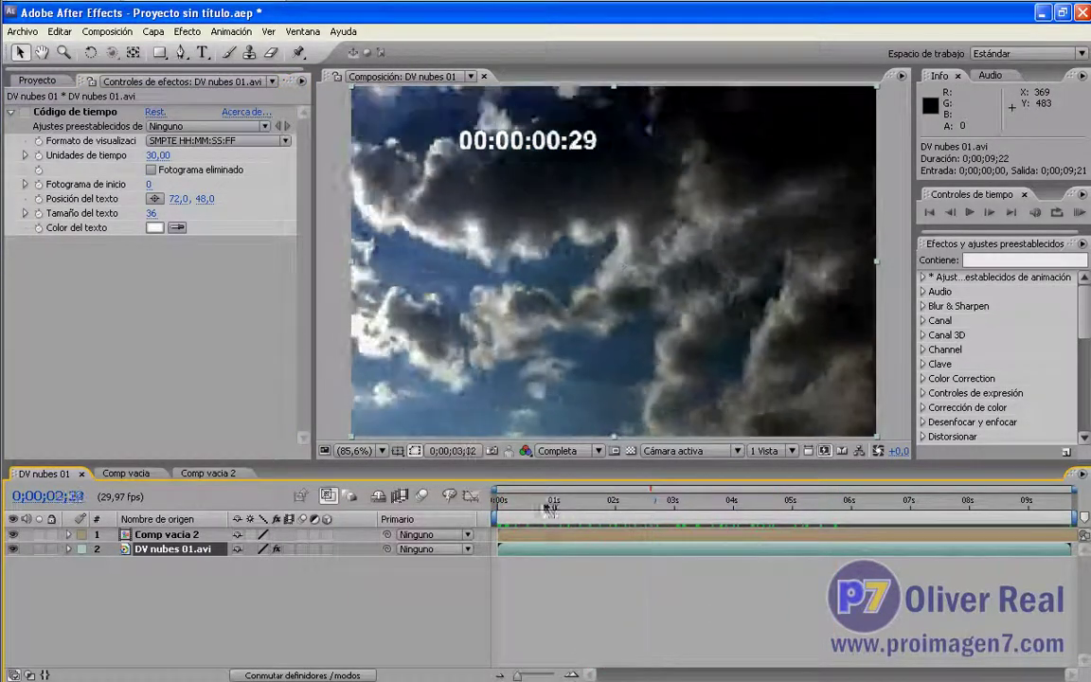
# Hide the Comp vacia 2 layer in DV nubes 01 and re-enable the clip's Código de tiempo effect
pyautogui.moveTo(831, 512); pyautogui.dragTo(514, 505)
pyautogui.click(209, 474)
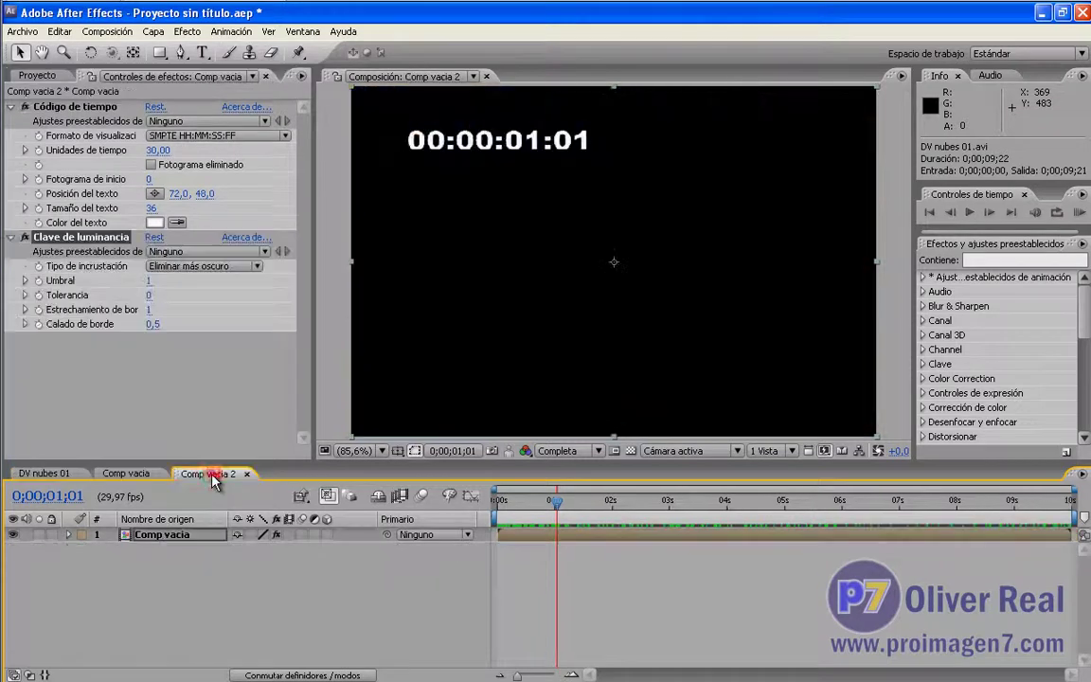
pyautogui.click(44, 473)
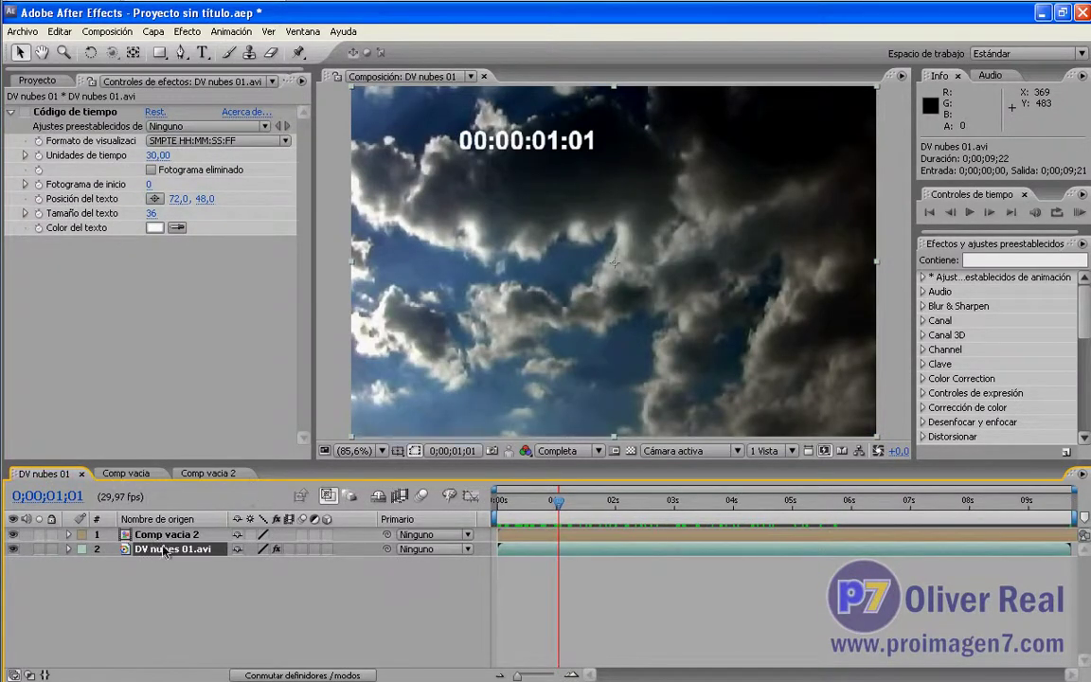
pyautogui.click(12, 535)
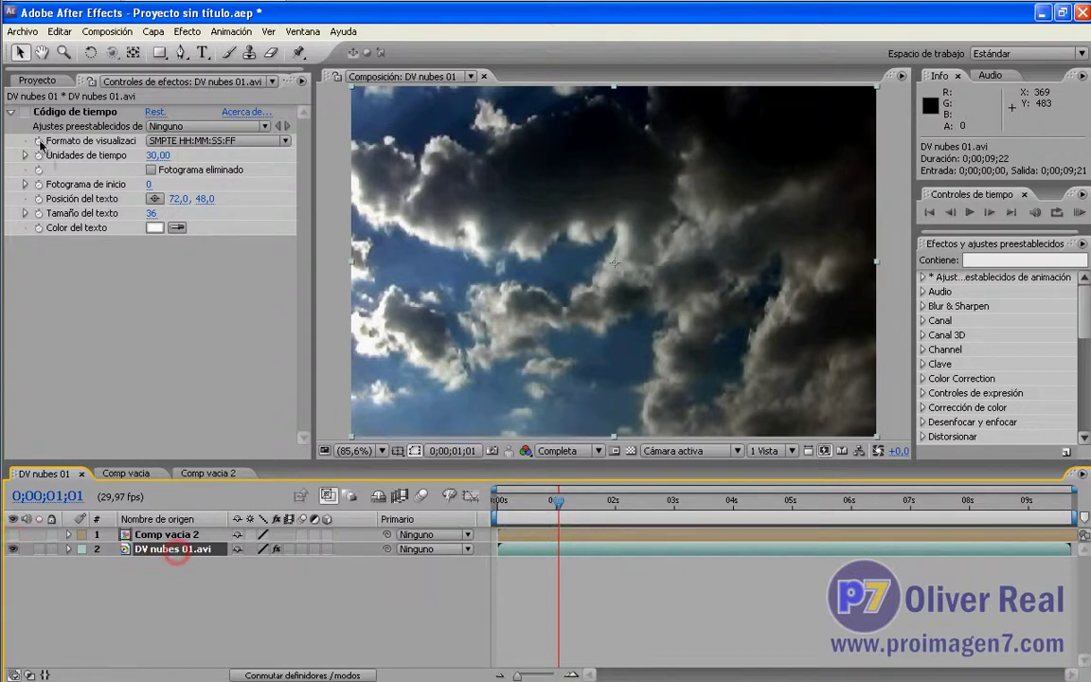
pyautogui.click(26, 112)
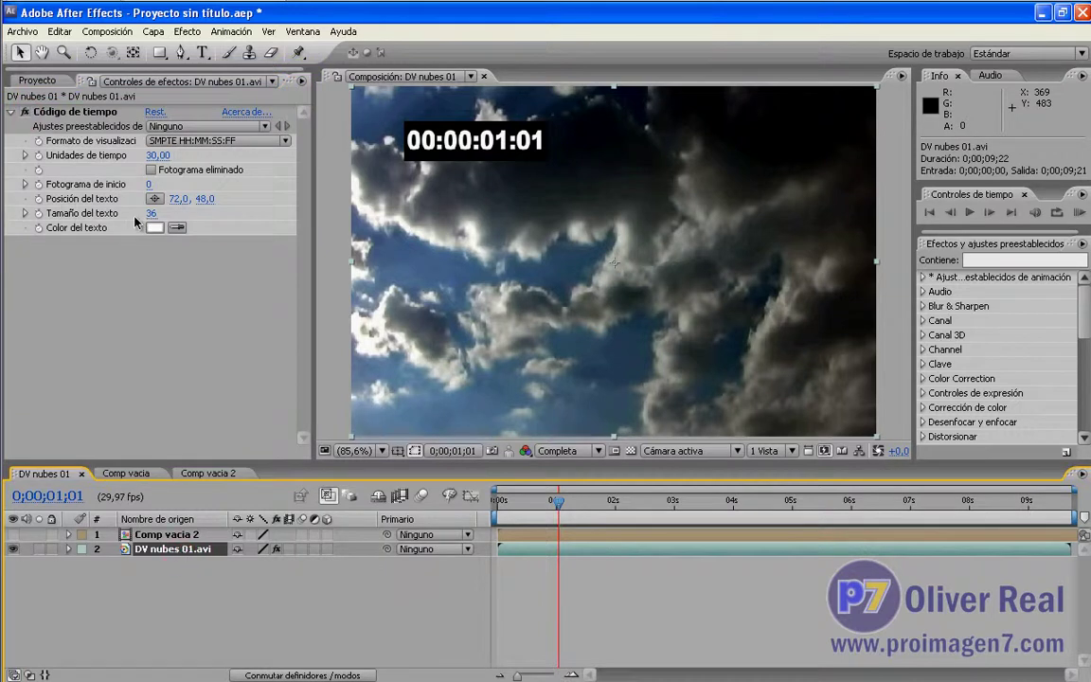
# Apply the Clave de luminancia effect from Efecto > Clave to the cloud clip
pyautogui.click(192, 36)
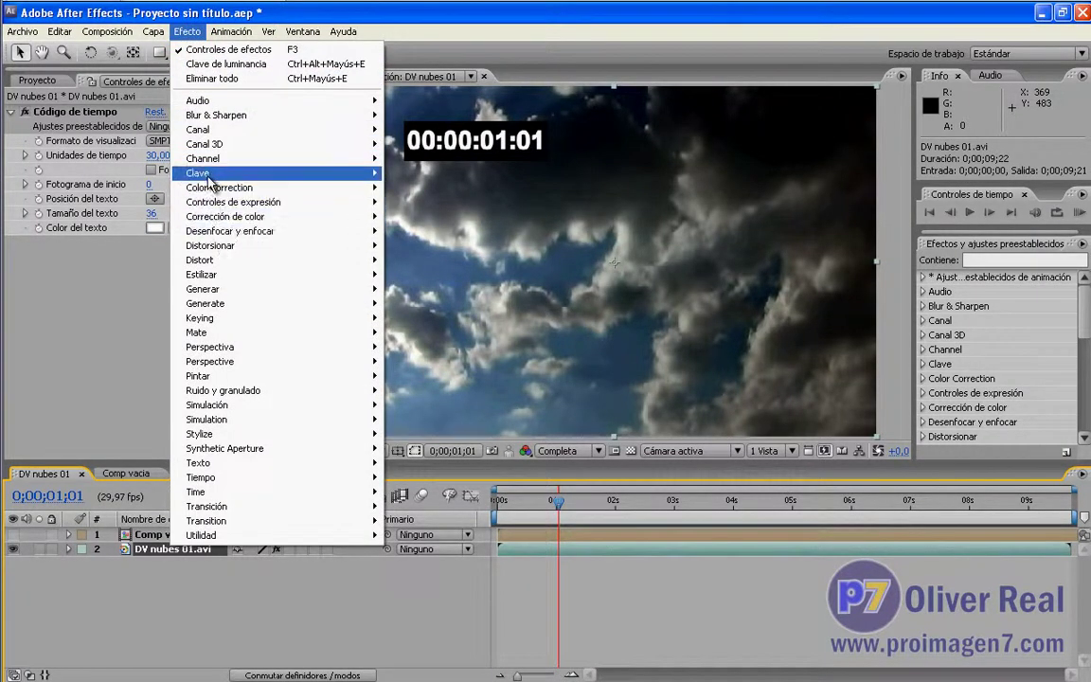
pyautogui.moveTo(210, 180)
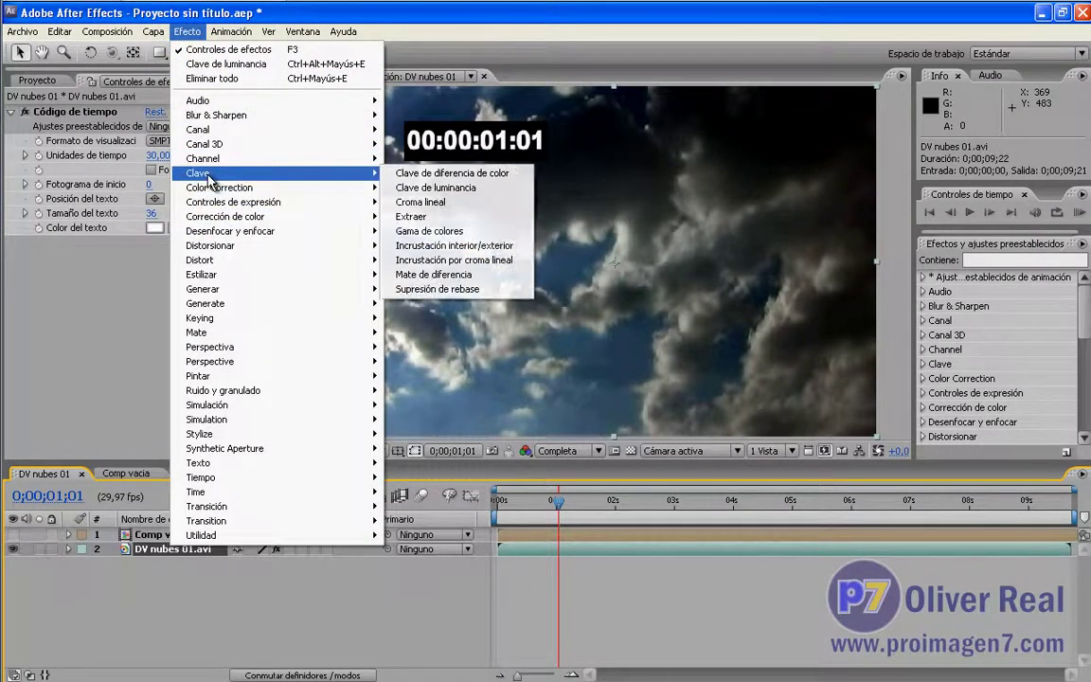
pyautogui.click(455, 189)
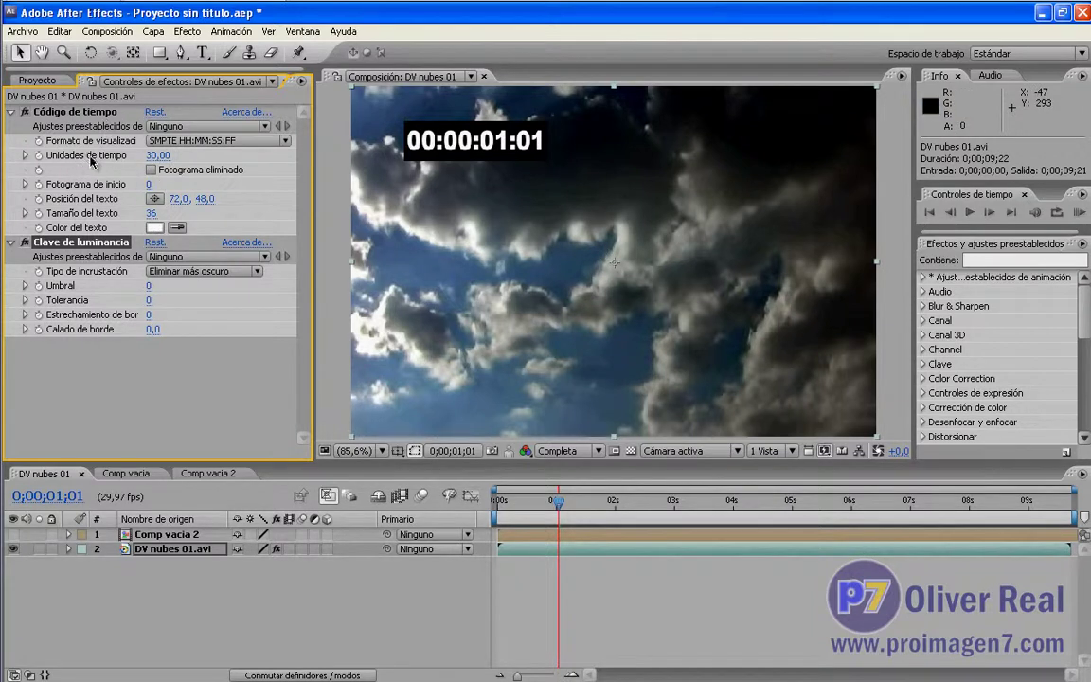
# Settle the luma key's Umbral at 1, checking keyed-out areas on the transparency grid
pyautogui.moveTo(149, 286); pyautogui.dragTo(152, 287)
pyautogui.moveTo(150, 293); pyautogui.dragTo(246, 295)
pyautogui.click(629, 450)
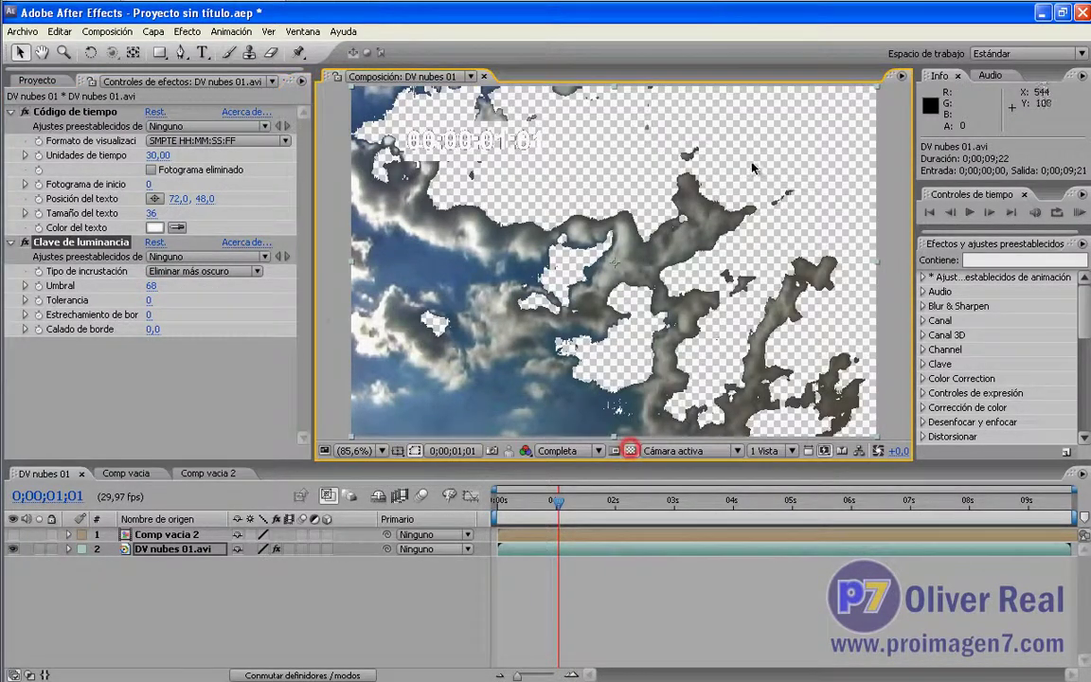
pyautogui.moveTo(149, 285); pyautogui.dragTo(55, 294)
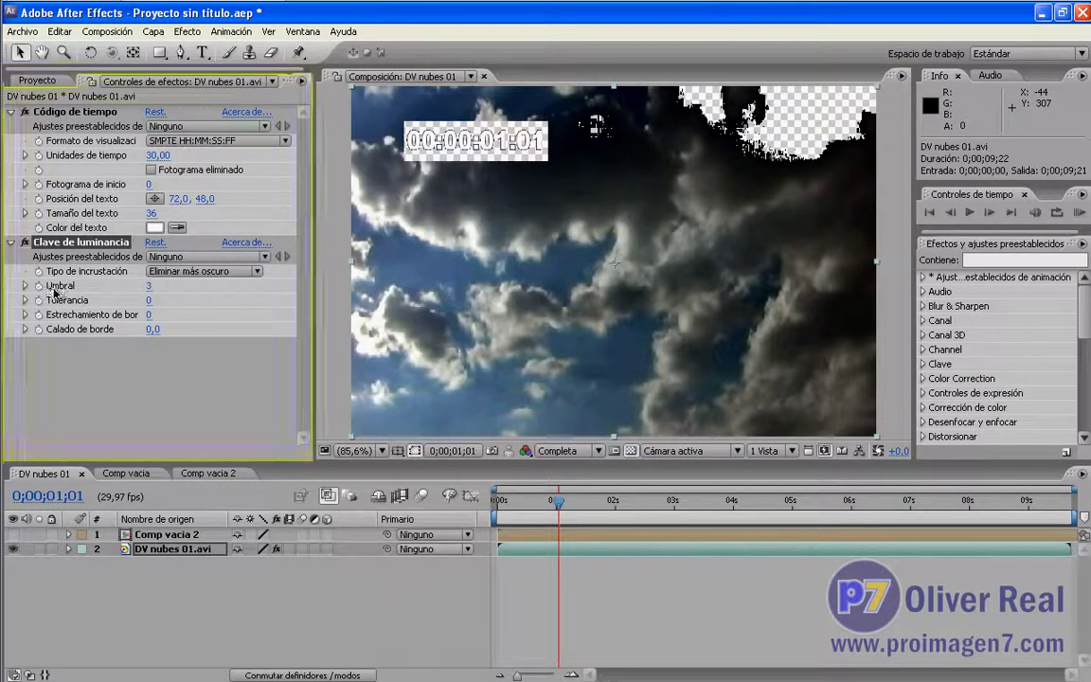
pyautogui.click(147, 286)
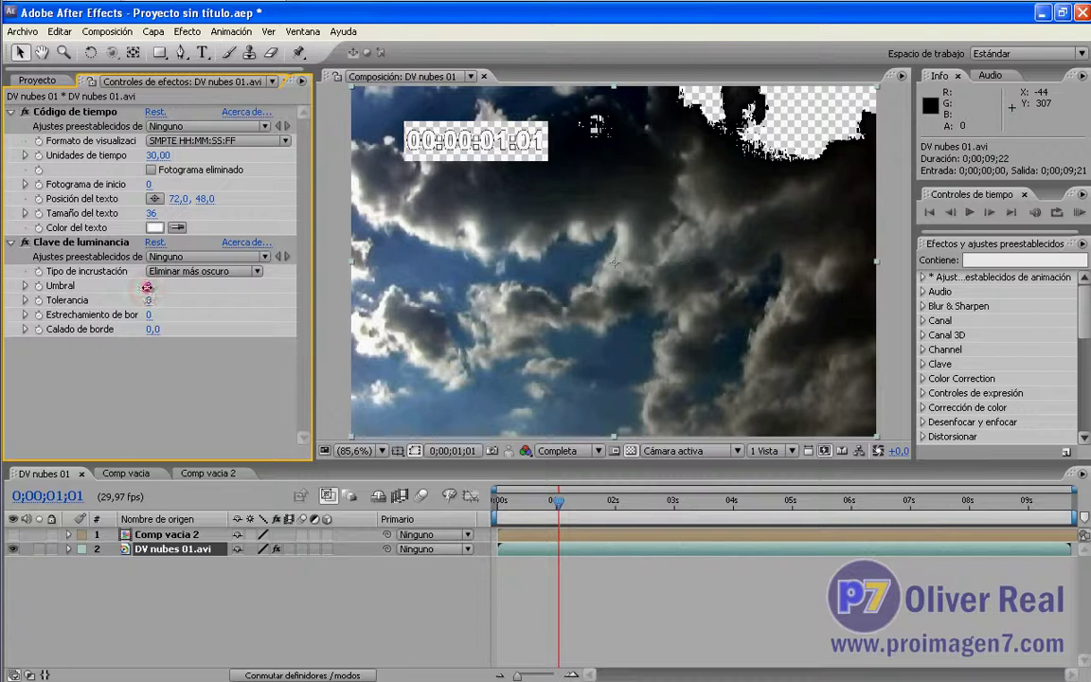
pyautogui.moveTo(147, 286); pyautogui.dragTo(138, 265)
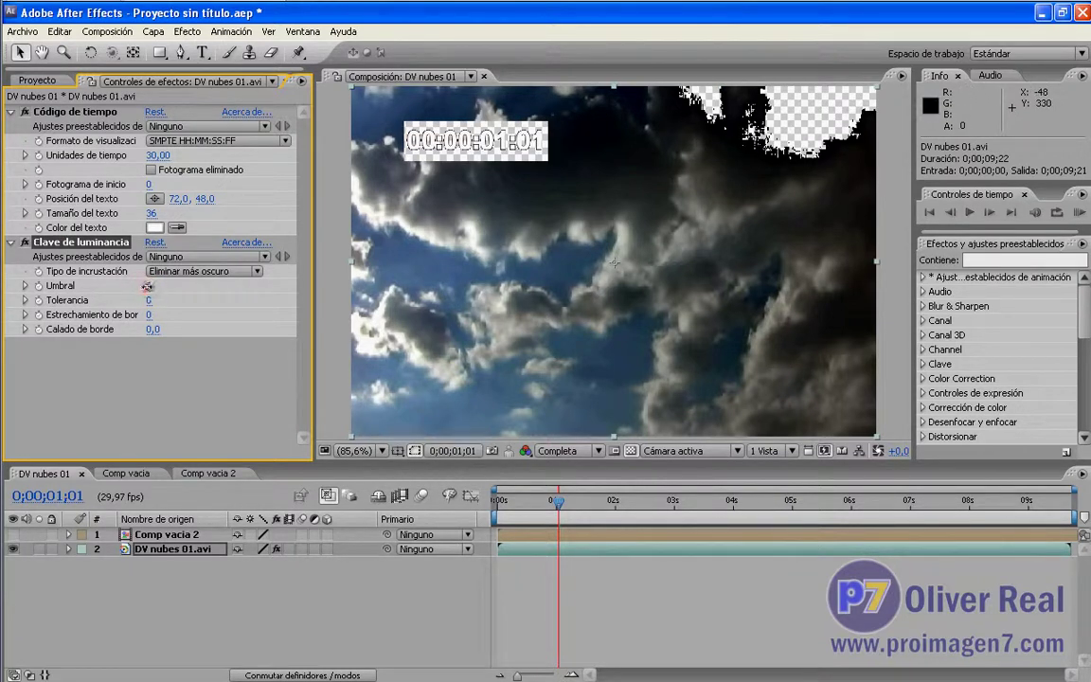
pyautogui.moveTo(146, 286); pyautogui.dragTo(144, 286)
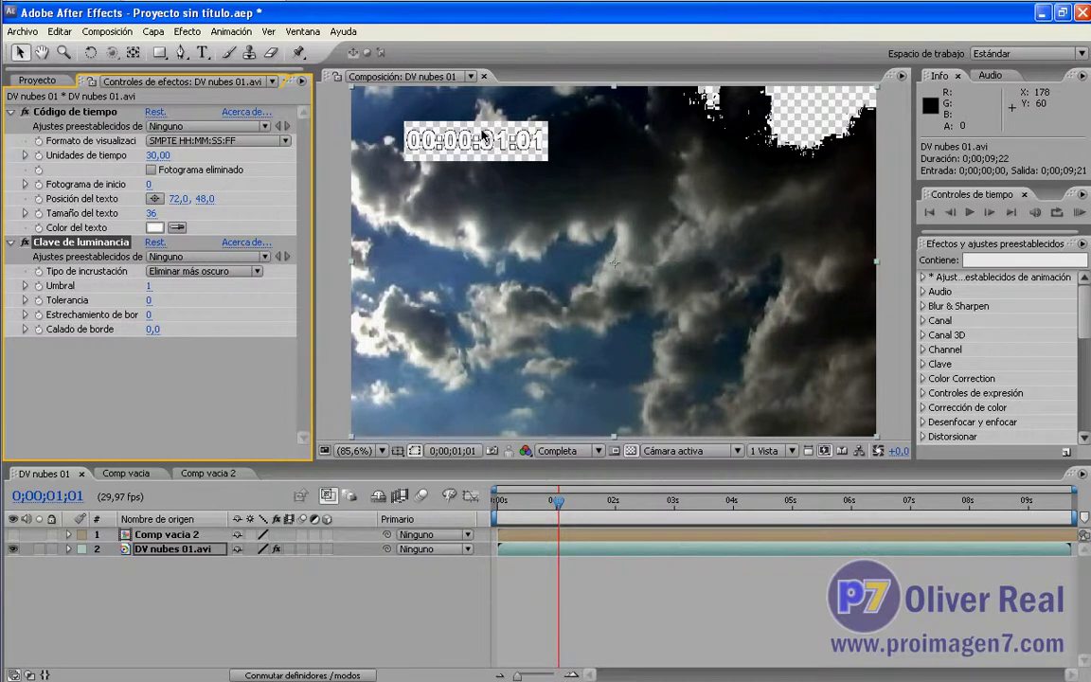
# Check Comp vacia and Comp vacia 2, then disable layer 2's effects and select Comp vacia 2
pyautogui.click(133, 474)
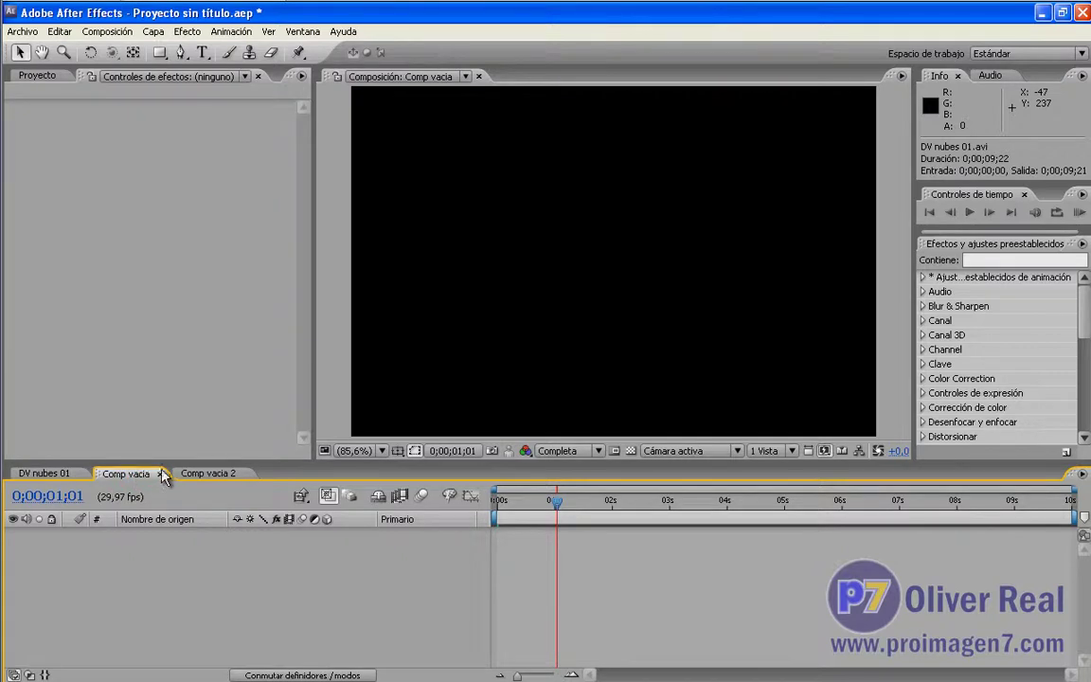
pyautogui.click(201, 475)
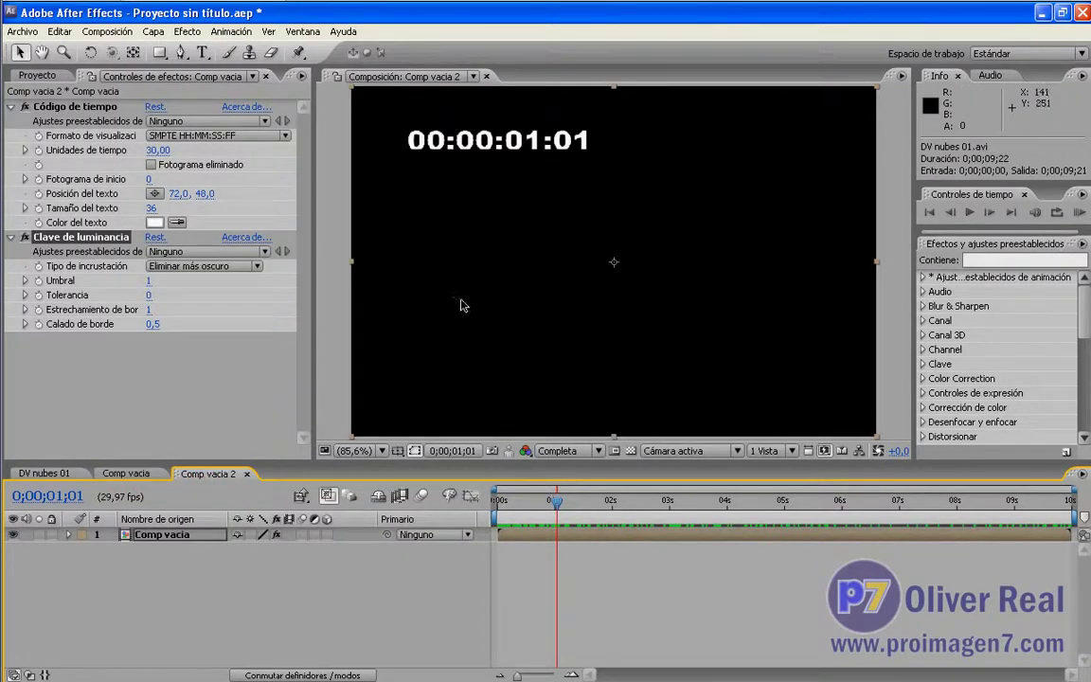
pyautogui.click(44, 473)
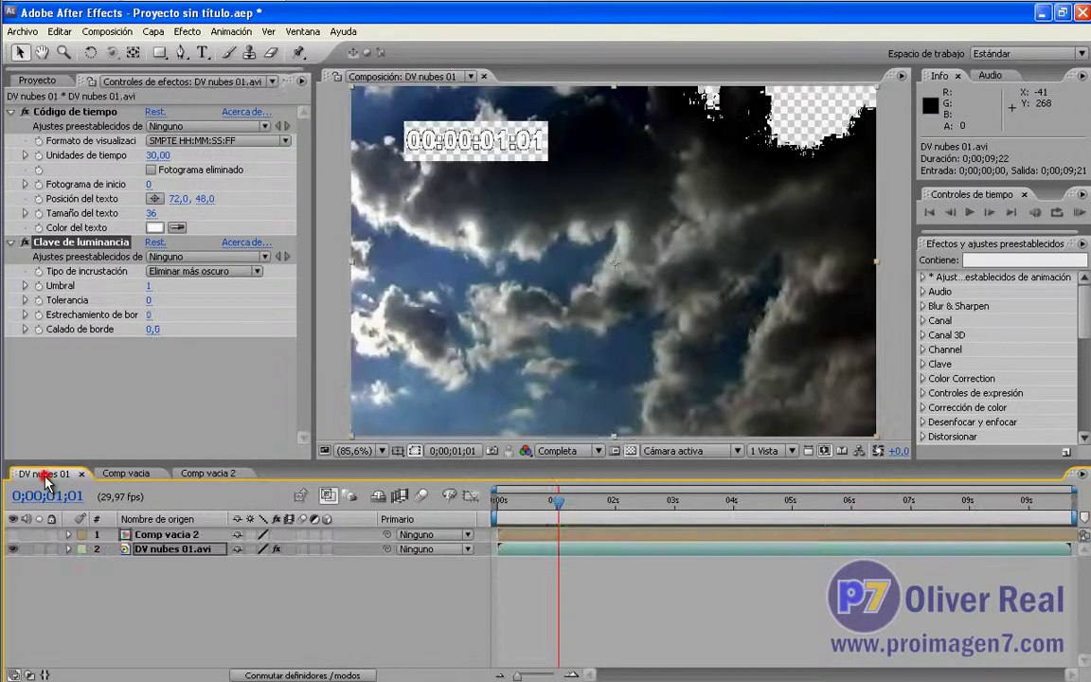
pyautogui.click(276, 550)
pyautogui.click(166, 535)
# Show the Comp vacia 2 layer, move it left to 272,4, 242,3, and preview playback
pyautogui.click(13, 534)
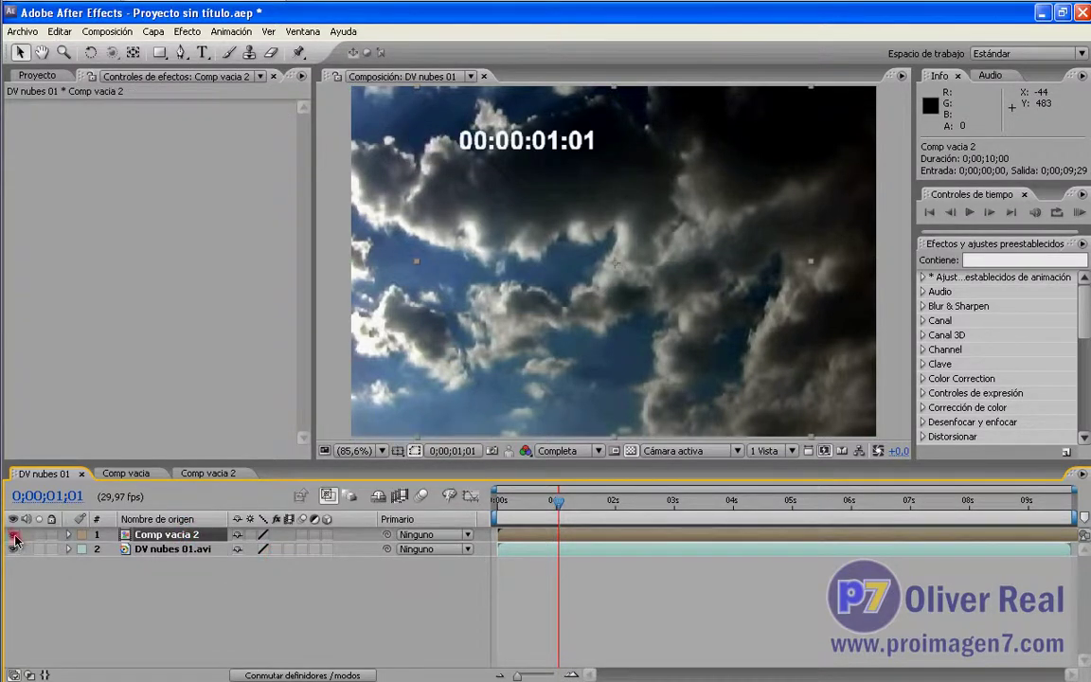
pyautogui.moveTo(549, 156); pyautogui.dragTo(479, 155)
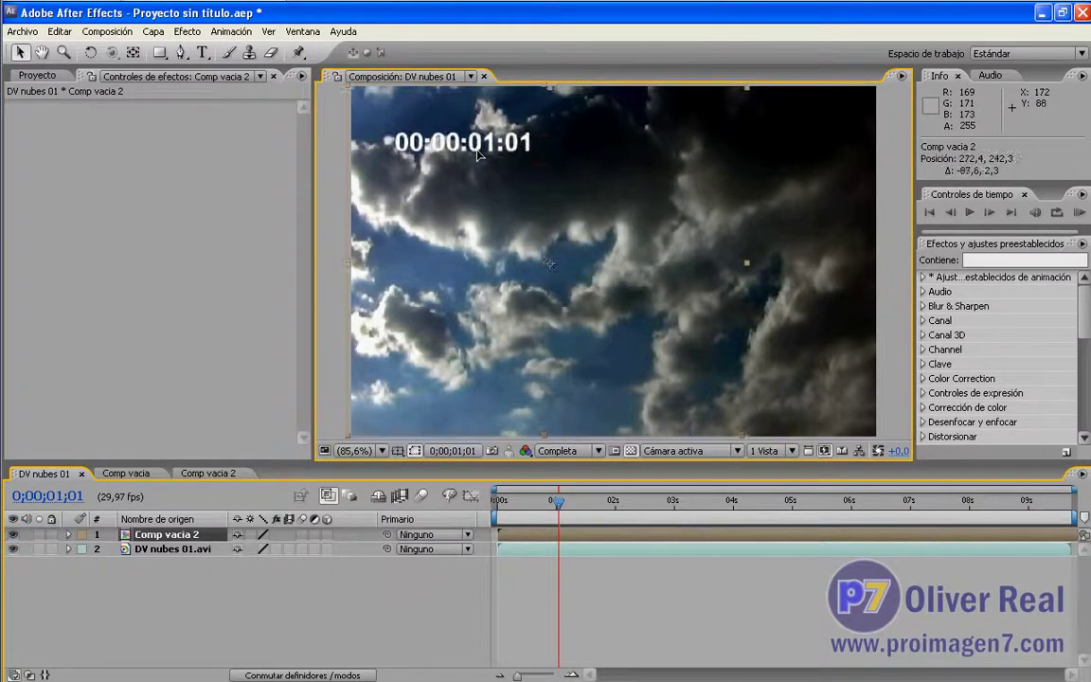
pyautogui.moveTo(559, 501); pyautogui.dragTo(677, 507)
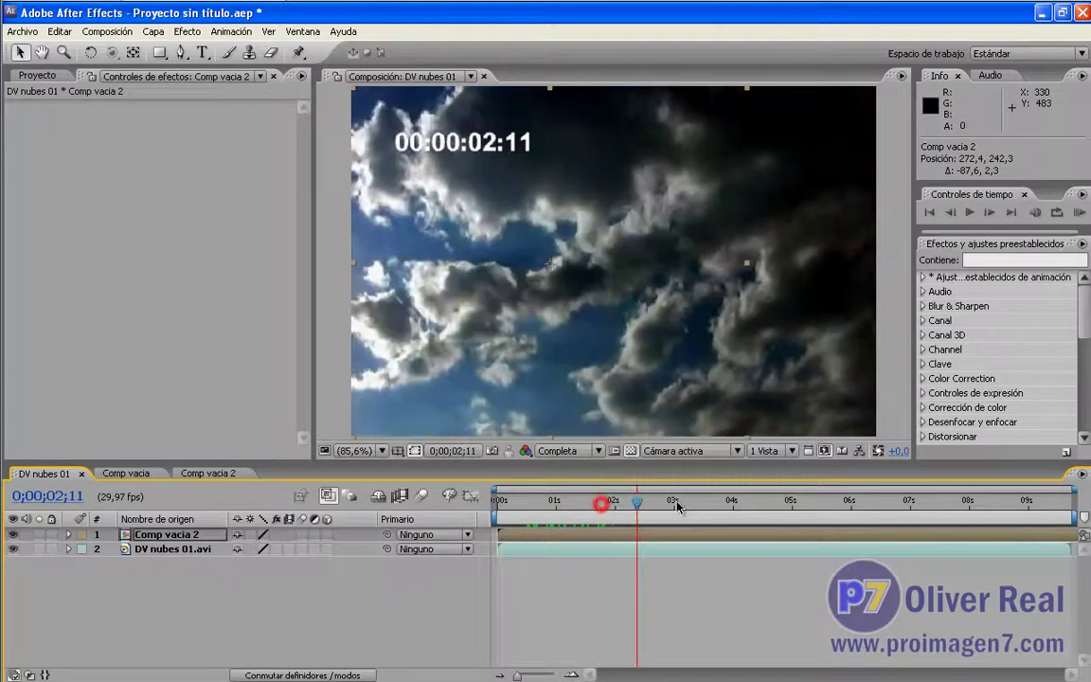
pyautogui.press('space')
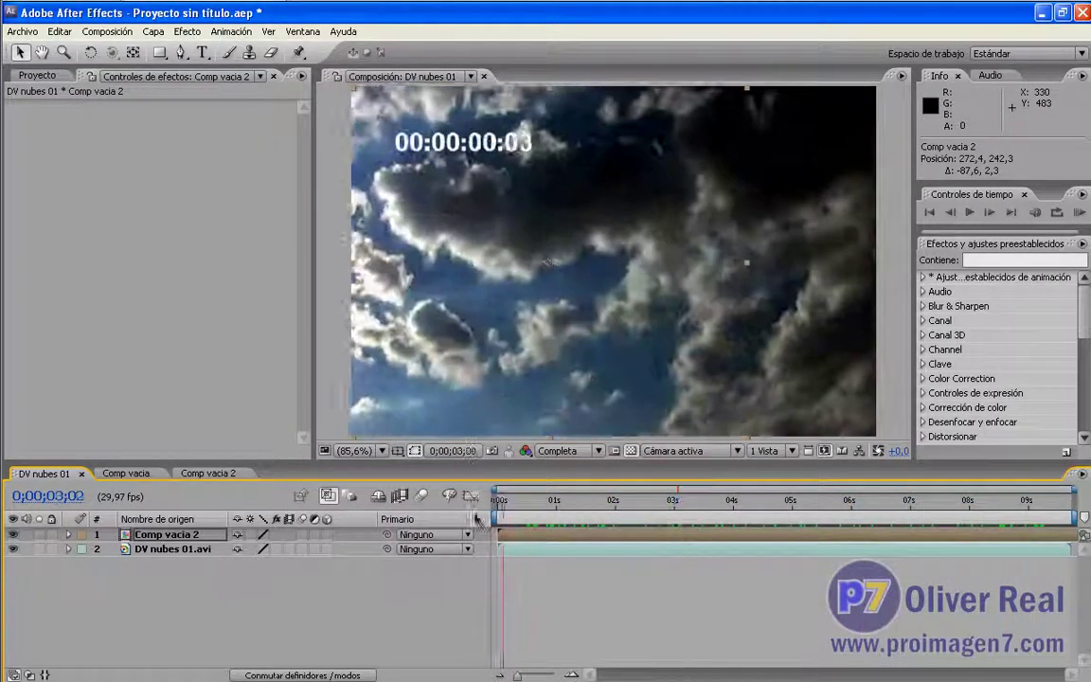
pyautogui.press('Home')
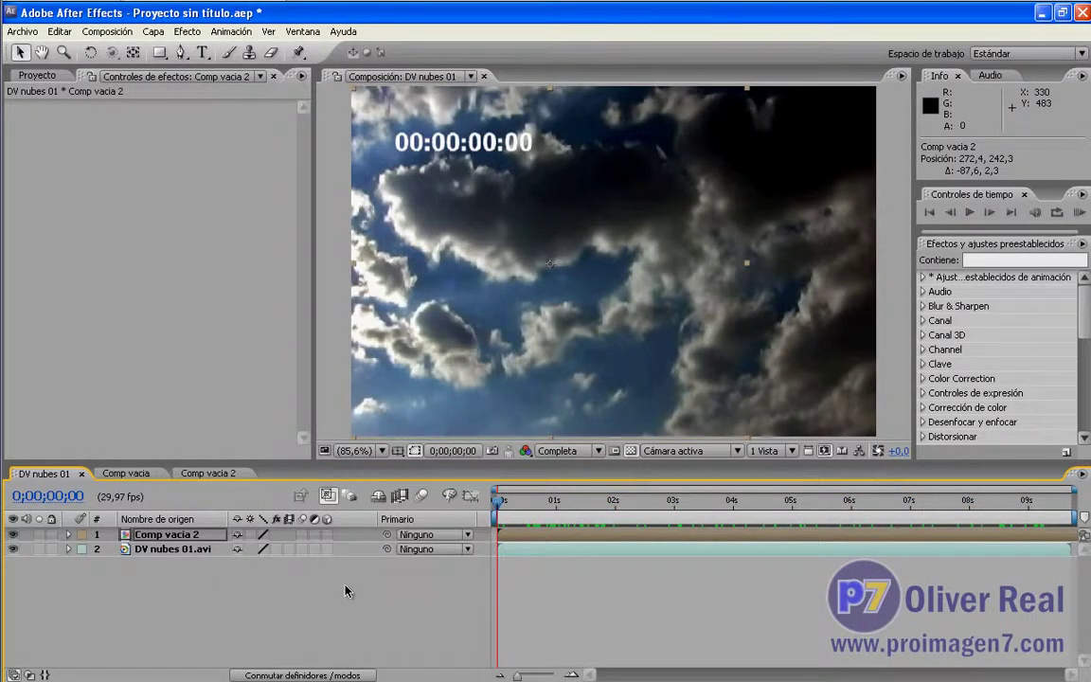